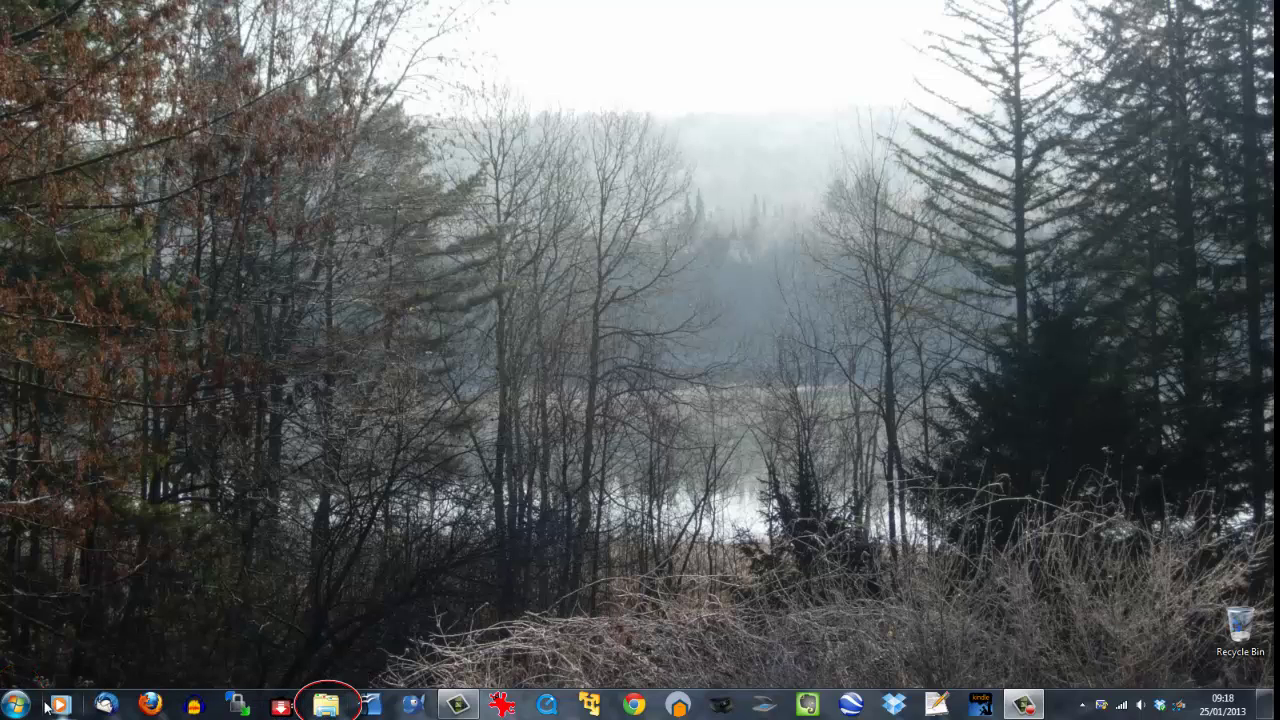
Open the Computer window, reposition it to view the available drives, and close it.
{"action": "left_click", "coordinate": [22, 706]}
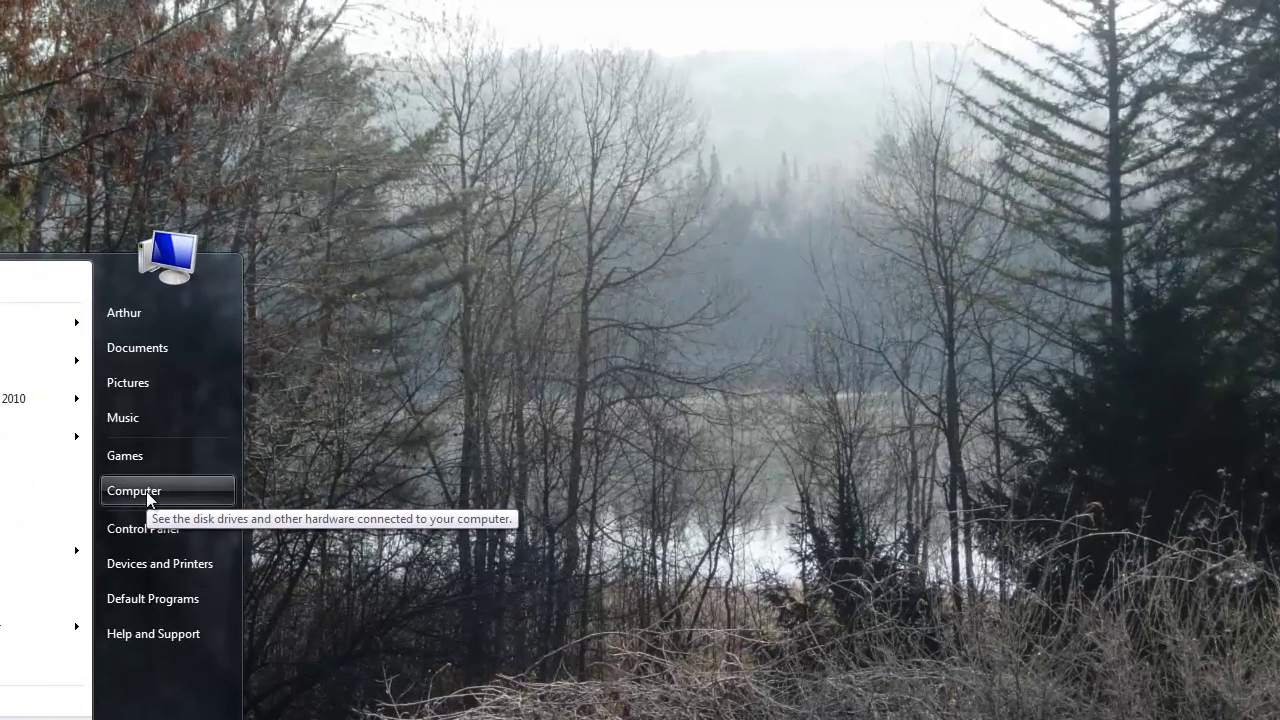
{"action": "left_click", "coordinate": [134, 490]}
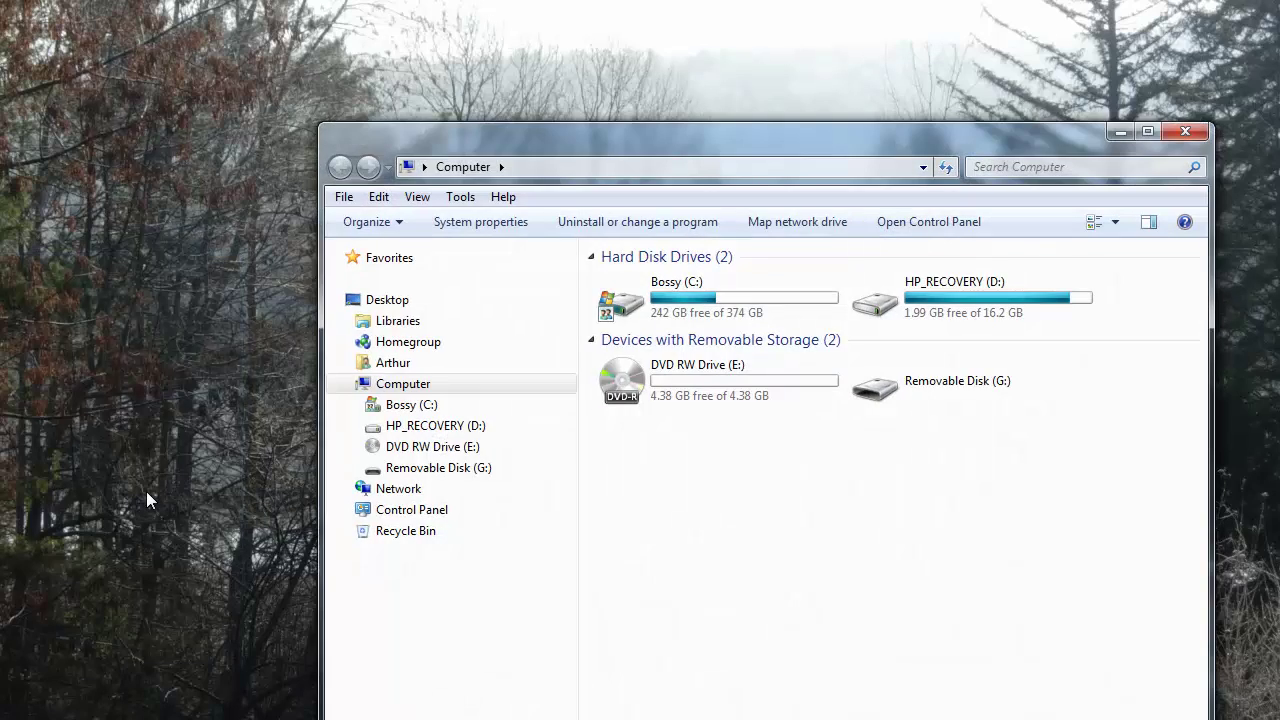
{"action": "left_click_drag", "start_coordinate": [567, 146], "coordinate": [534, 94]}
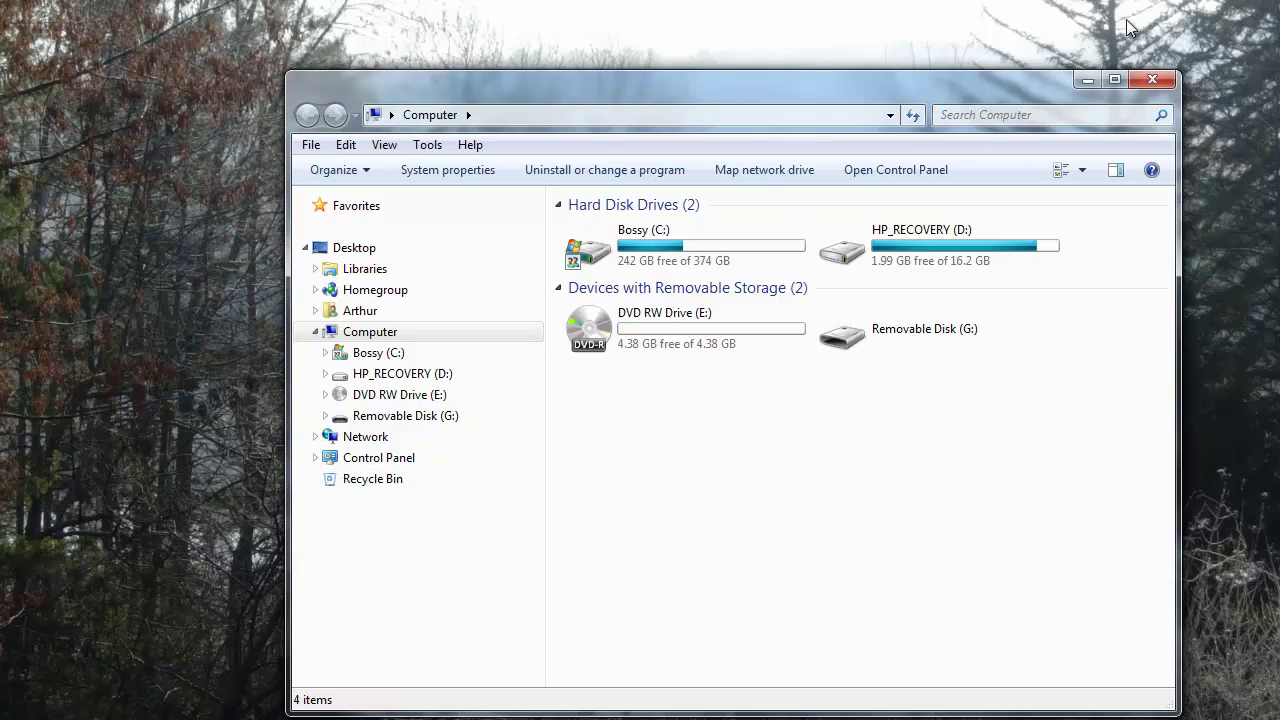
{"action": "left_click", "coordinate": [1150, 84]}
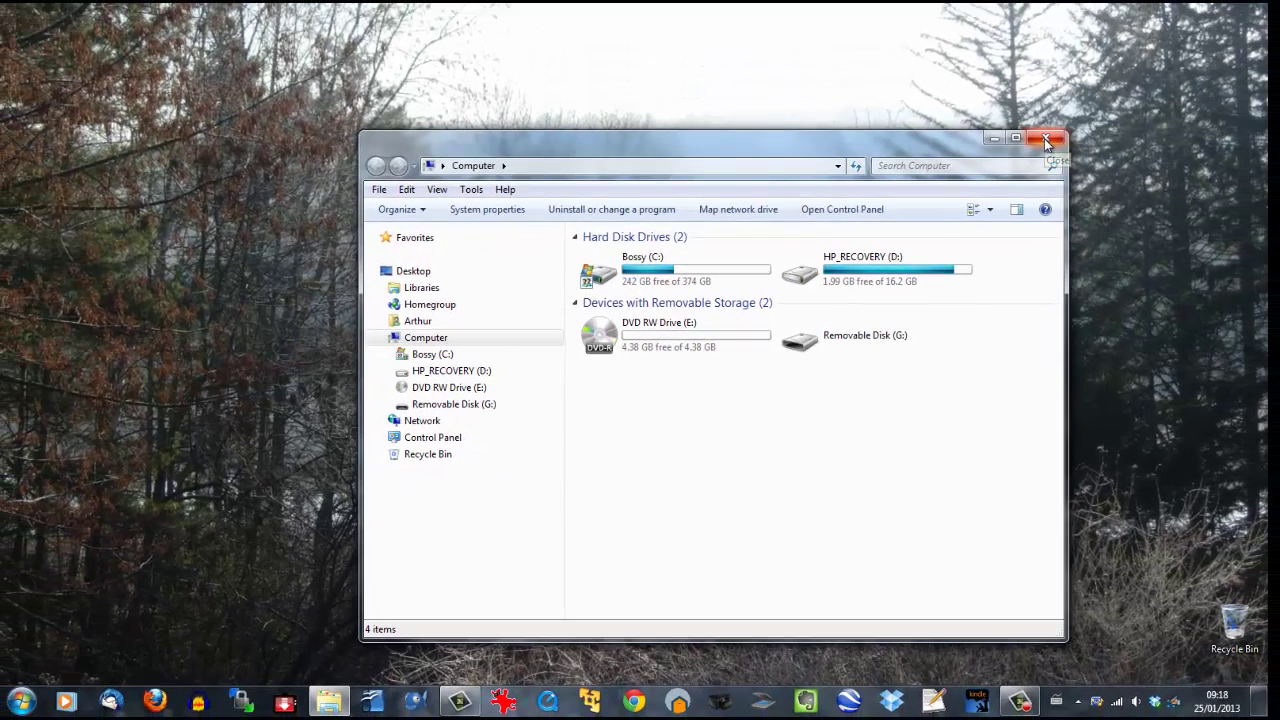
{"action": "left_click", "coordinate": [1046, 143]}
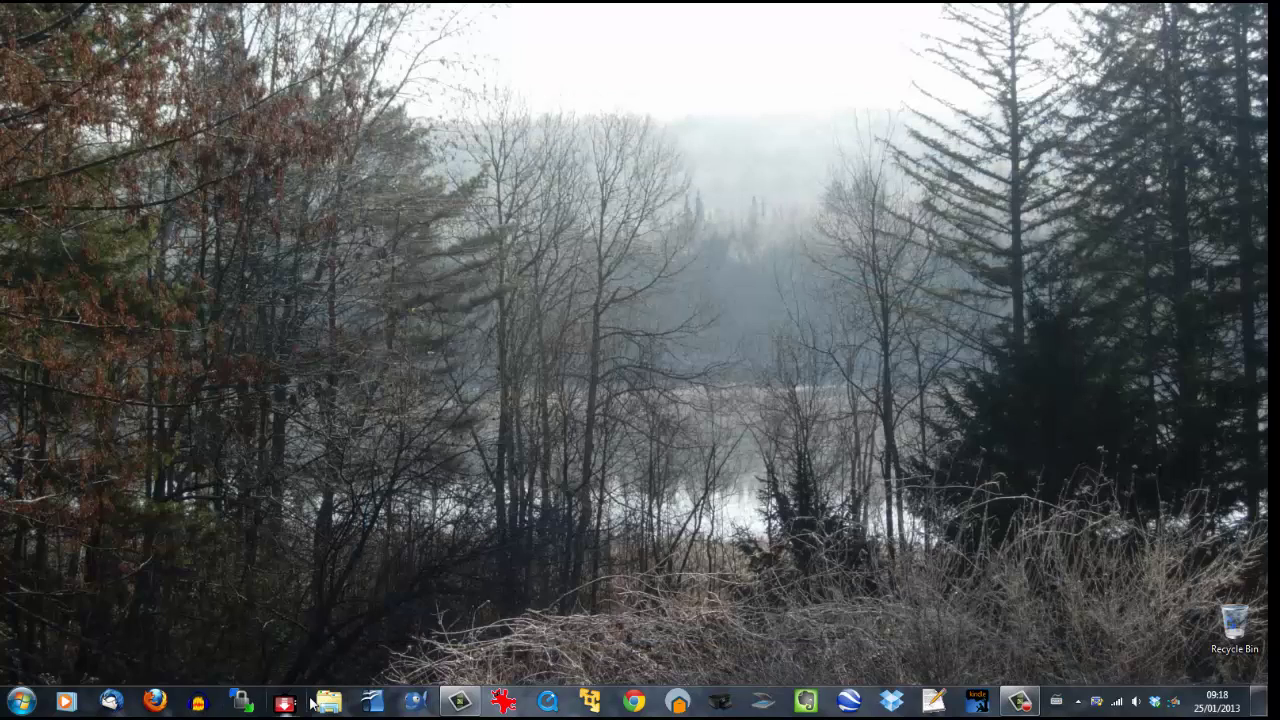
Open Windows Explorer, collapse the Libraries branch in the folder tree, and show the contents of the C: drive.
{"action": "left_click", "coordinate": [330, 704]}
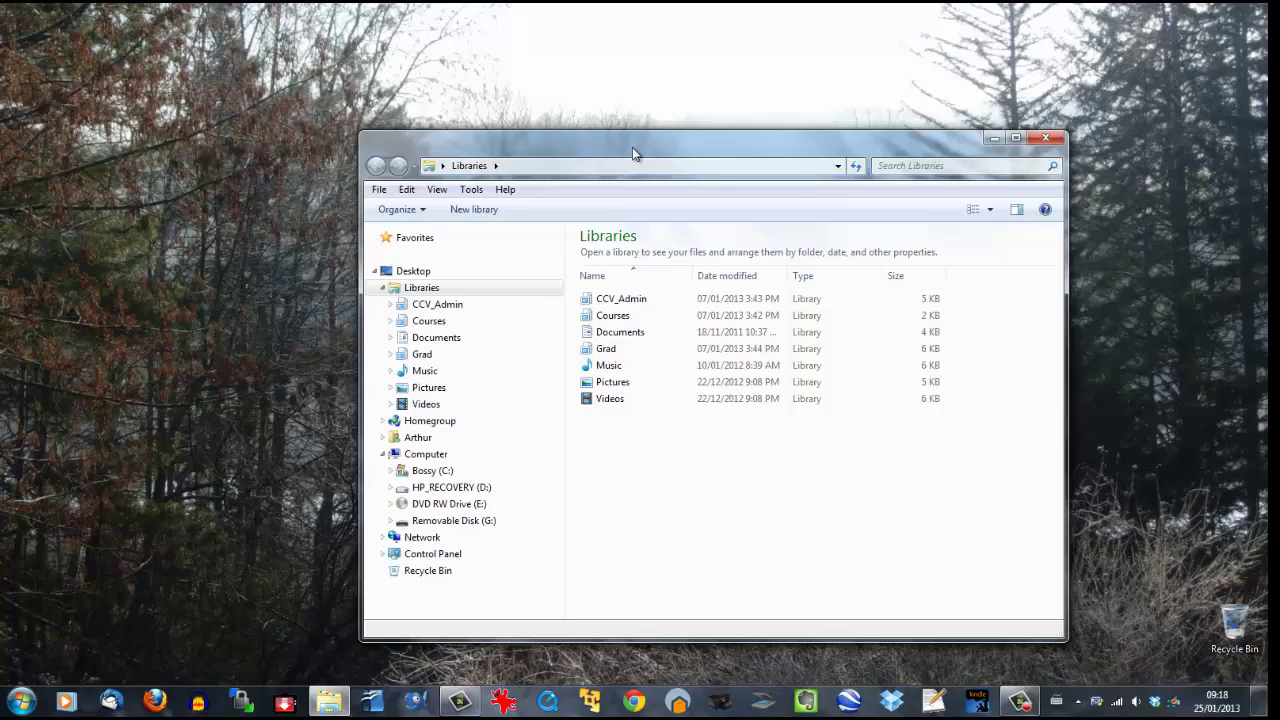
{"action": "left_click_drag", "start_coordinate": [632, 150], "coordinate": [606, 108]}
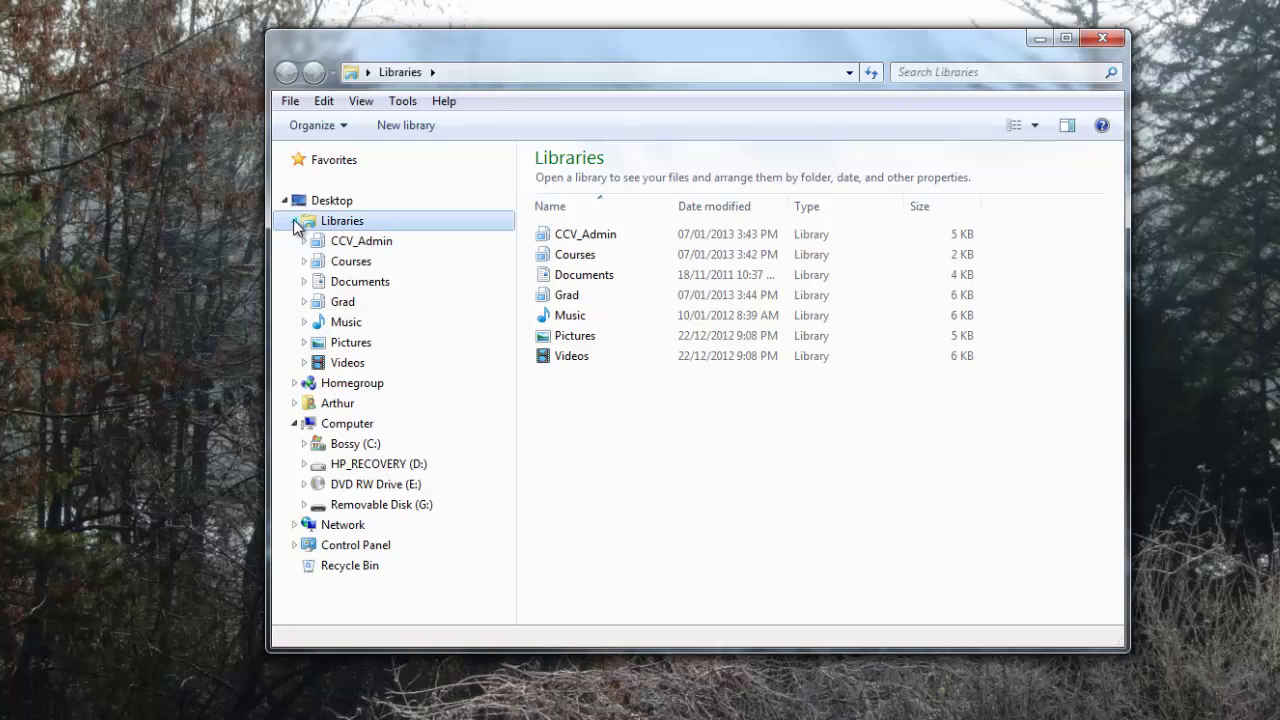
{"action": "left_click", "coordinate": [293, 220]}
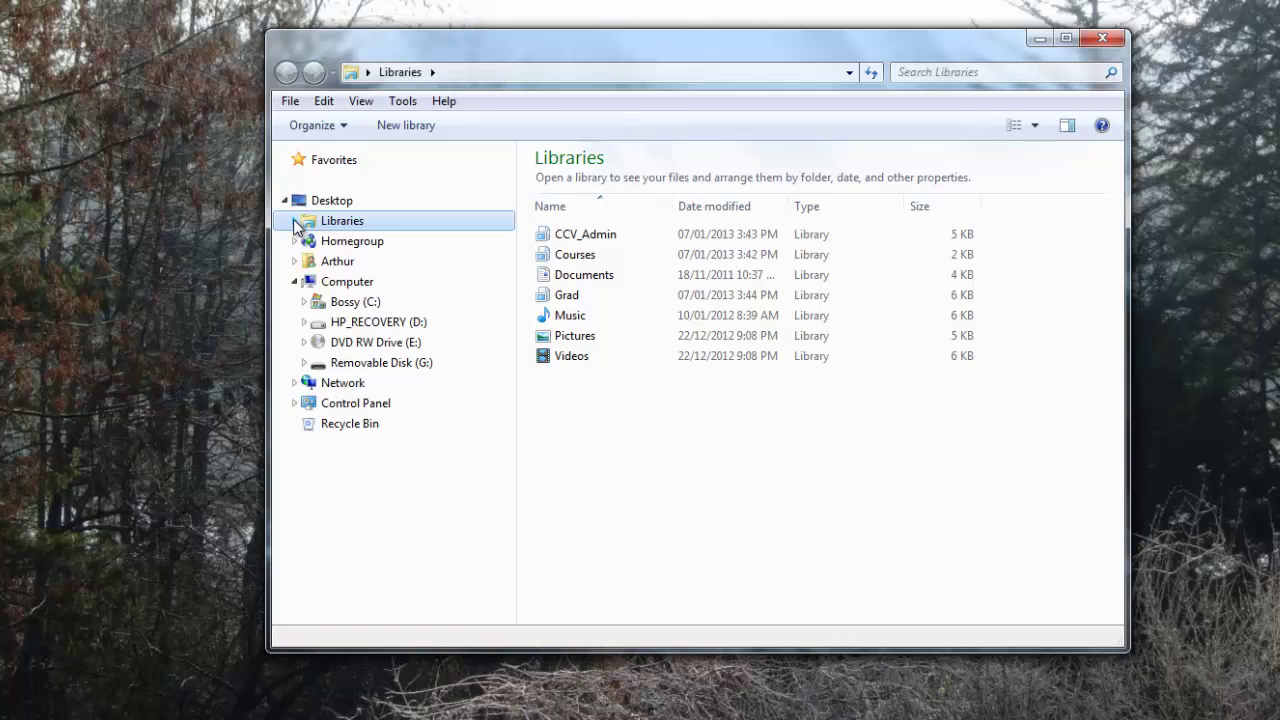
{"action": "left_click", "coordinate": [344, 304]}
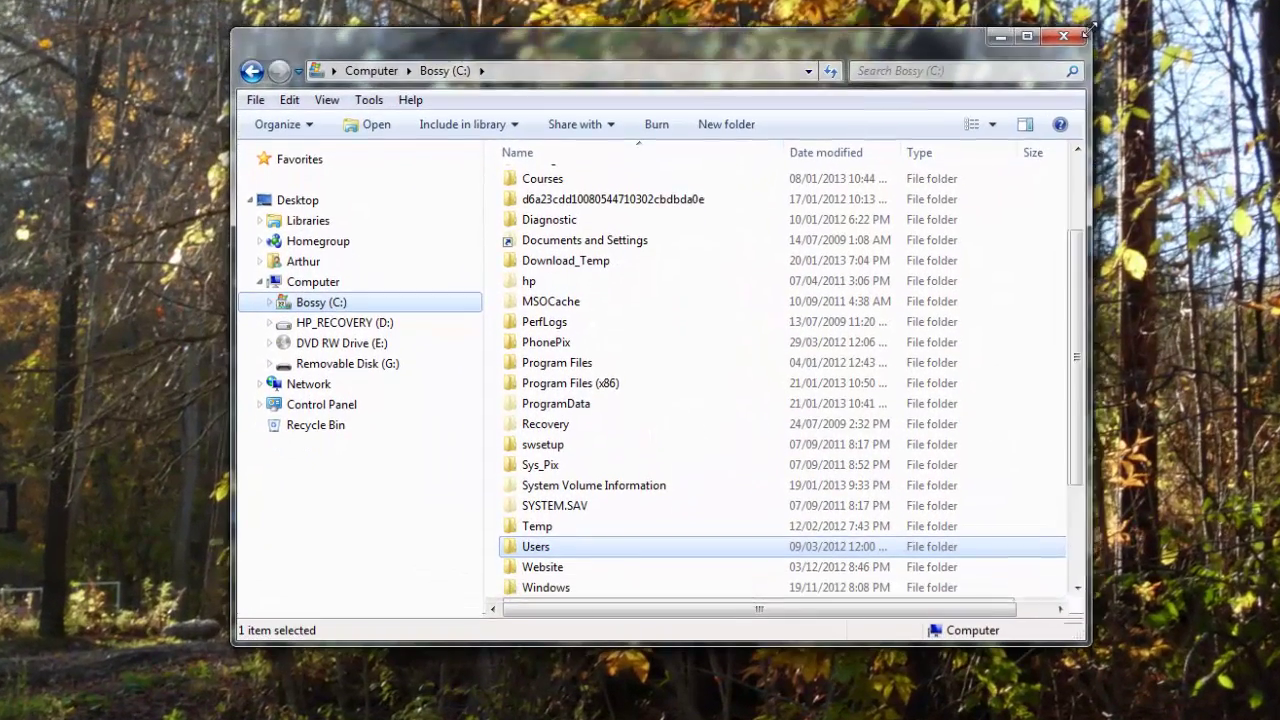
Enlarge the Explorer window upward and review the folders at the start of the C: drive listing.
{"action": "left_click_drag", "start_coordinate": [1090, 30], "coordinate": [1125, 0]}
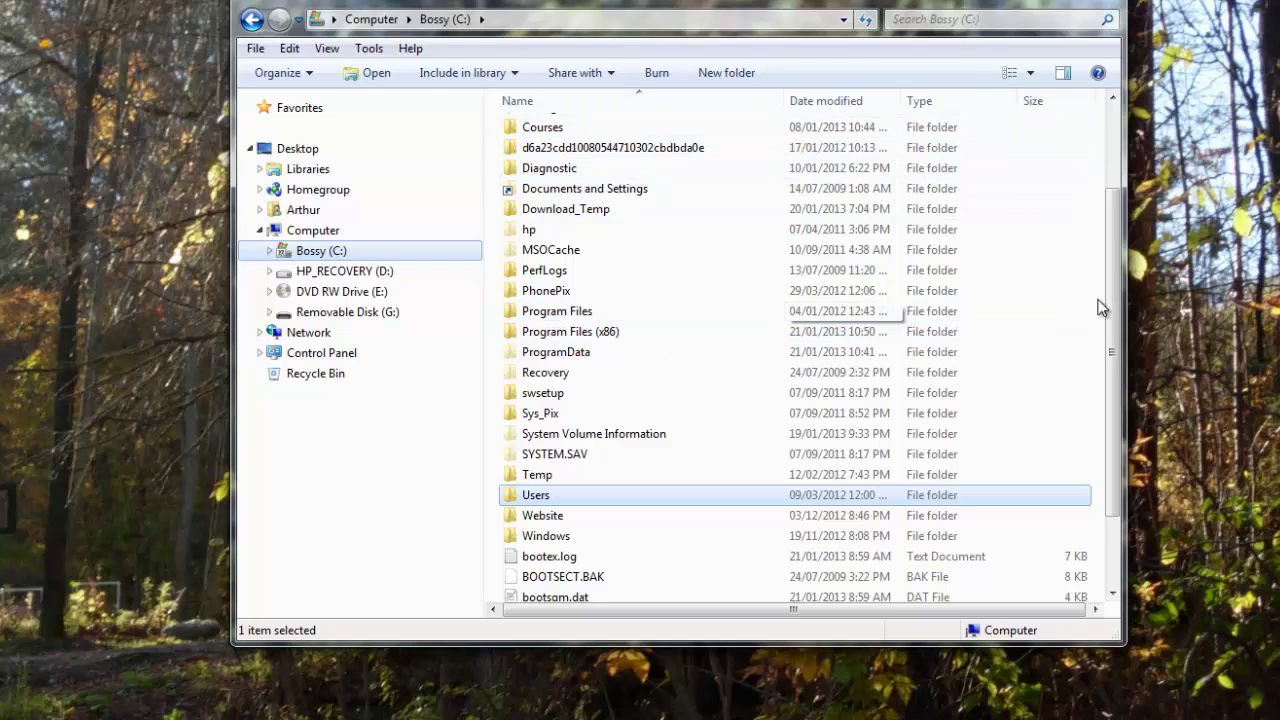
{"action": "scroll", "coordinate": [1117, 296], "scroll_direction": "up", "scroll_amount": 2}
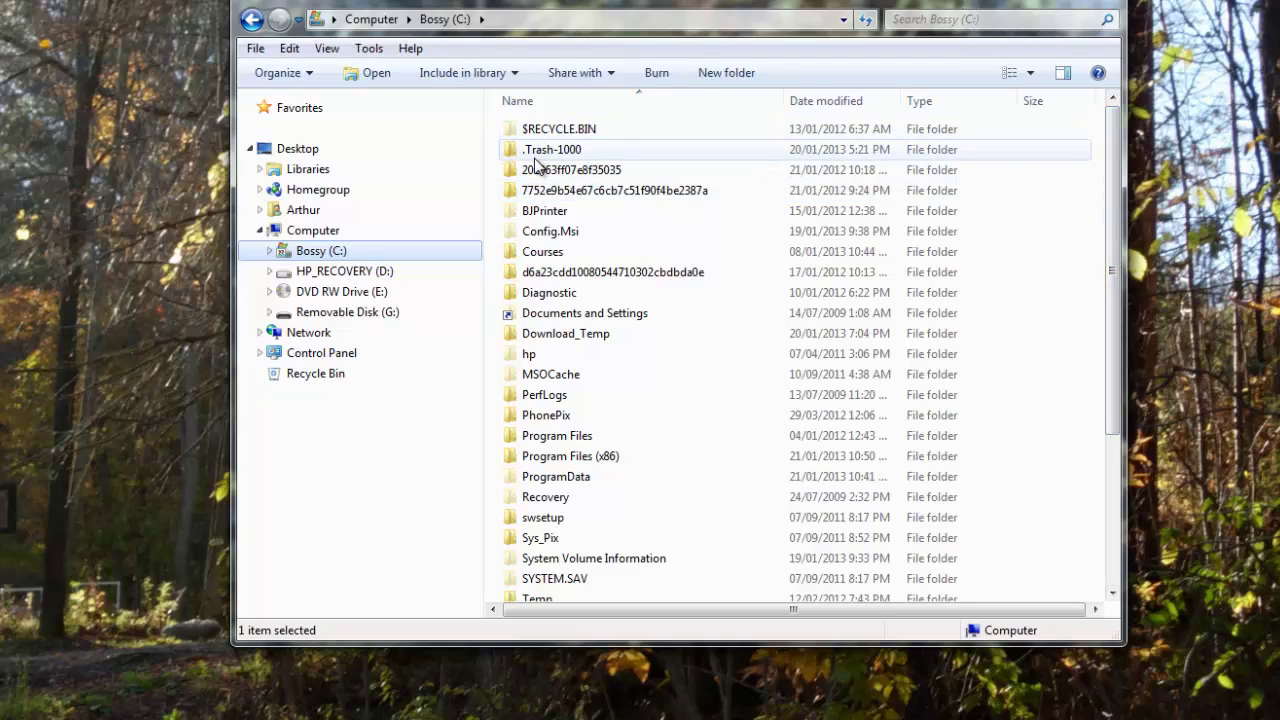
{"action": "mouse_move", "coordinate": [529, 152]}
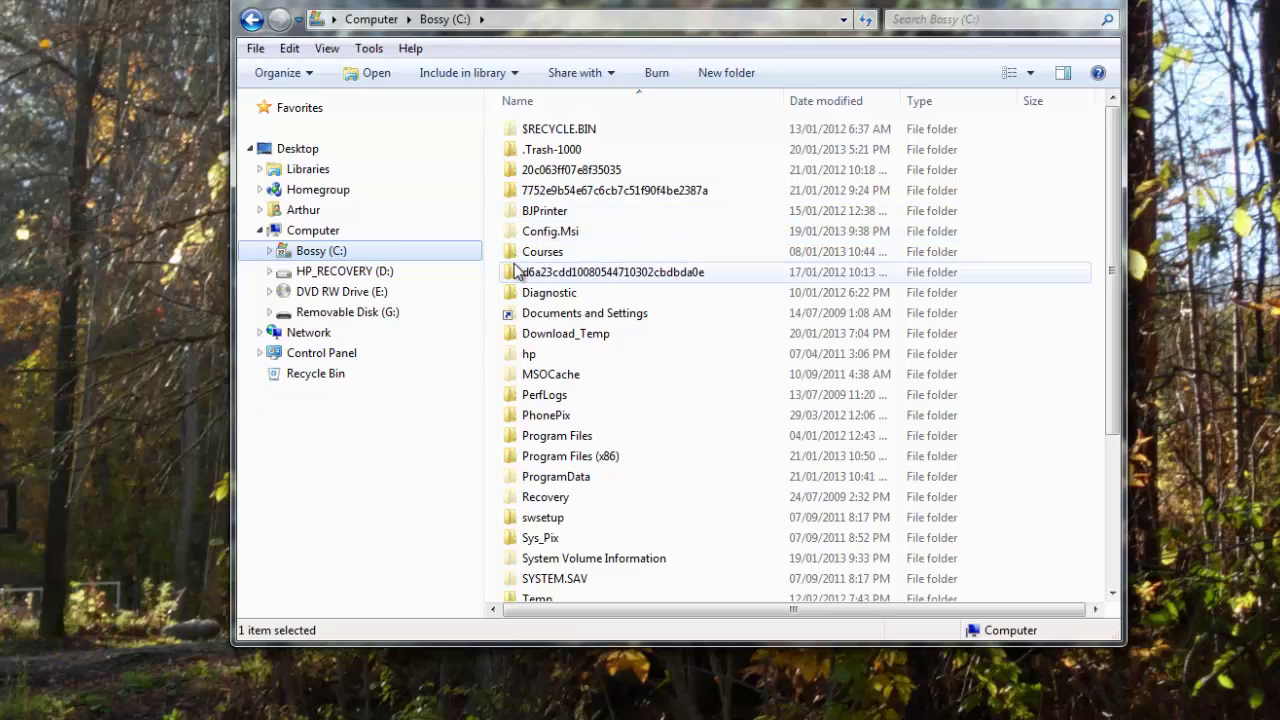
{"action": "mouse_move", "coordinate": [519, 241]}
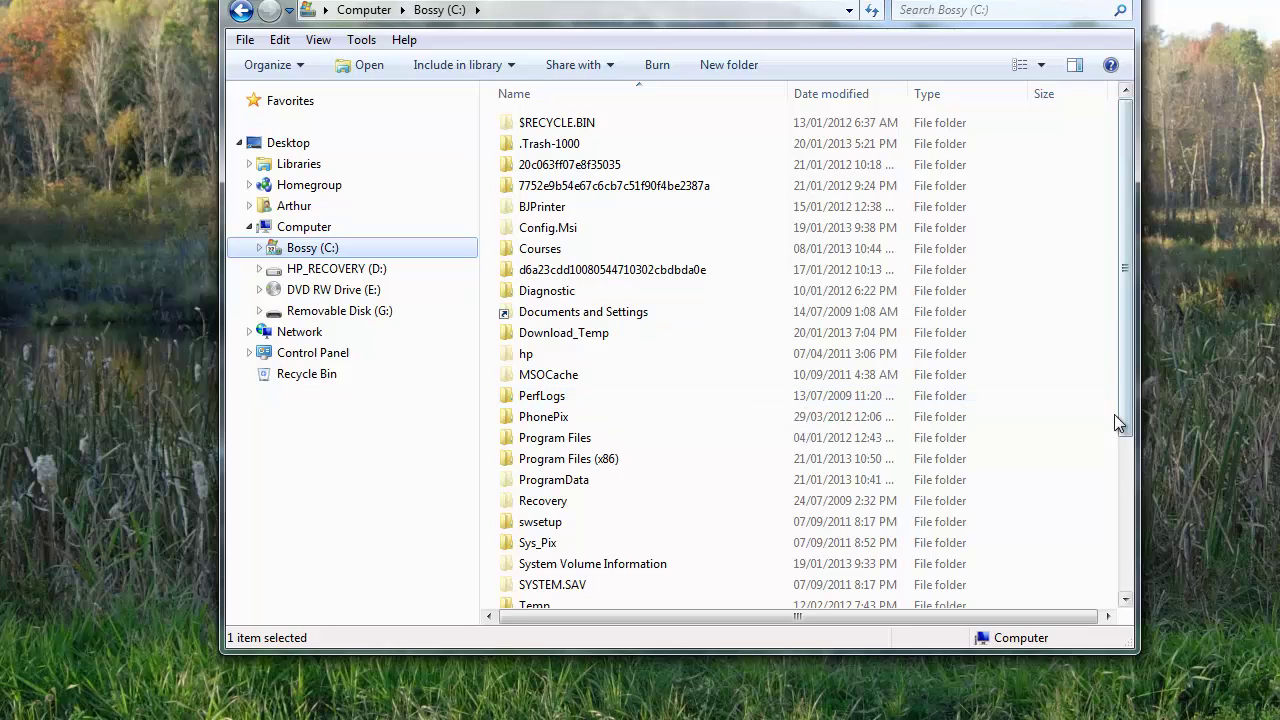
Open the My Documents folder inside the current user's profile folder under Users on the C: drive.
{"action": "left_click_drag", "start_coordinate": [1127, 405], "coordinate": [1134, 503]}
{"action": "mouse_move", "coordinate": [528, 486]}
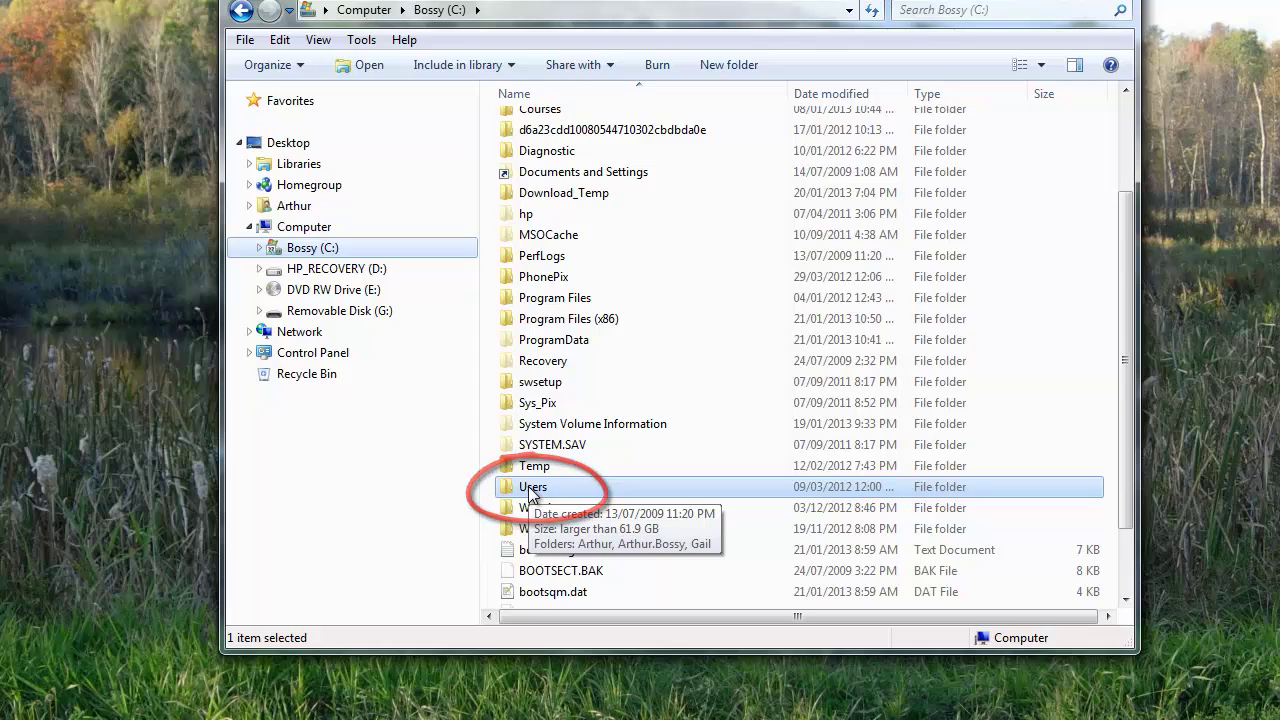
{"action": "double_click", "coordinate": [528, 486]}
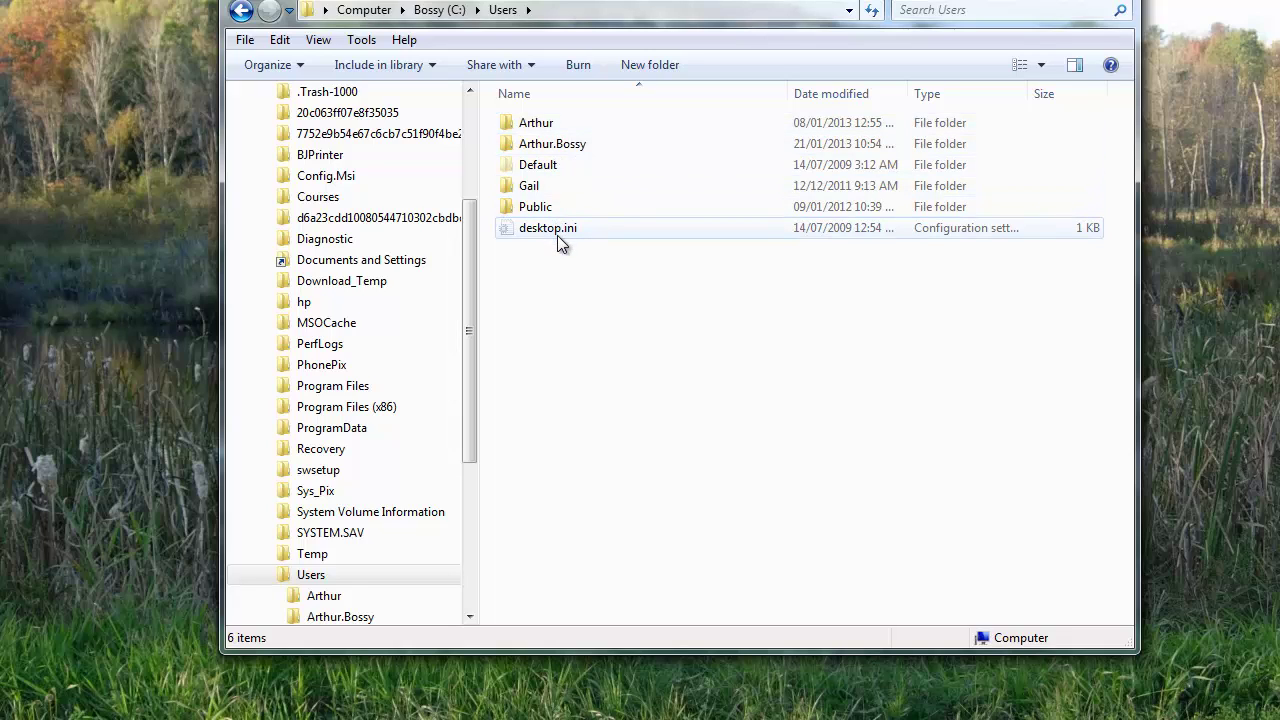
{"action": "mouse_move", "coordinate": [558, 238]}
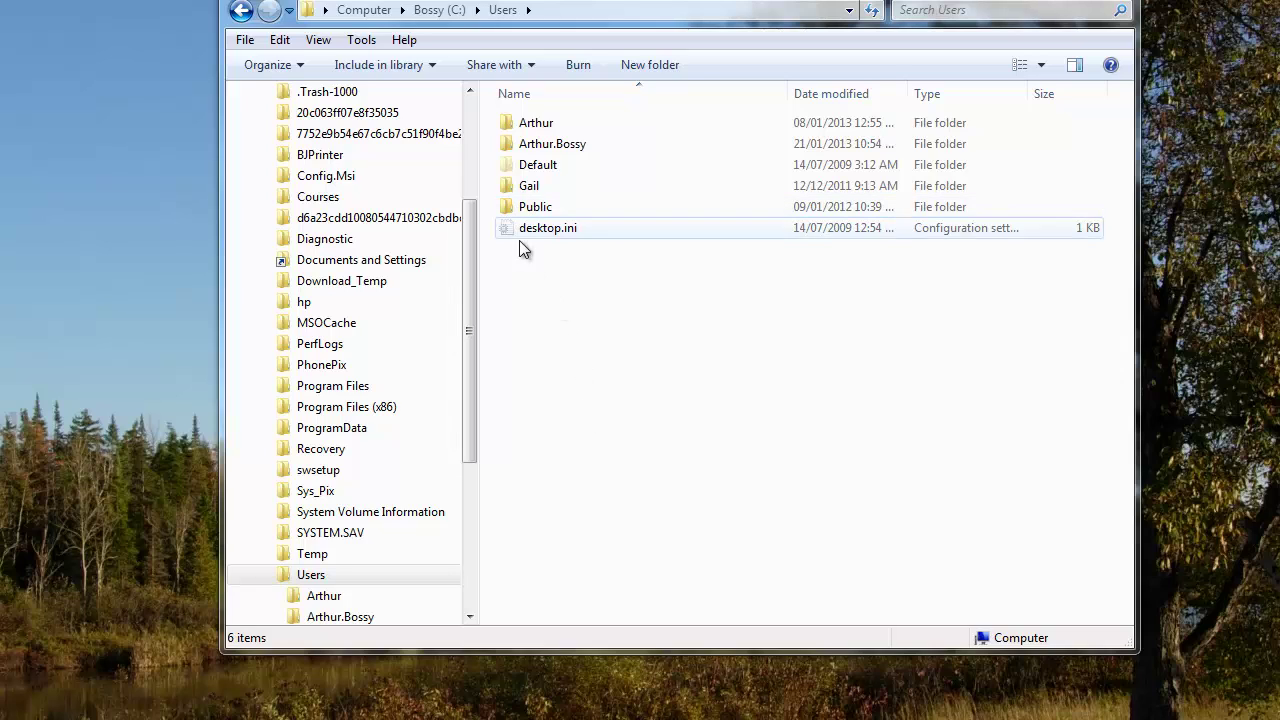
{"action": "double_click", "coordinate": [545, 145]}
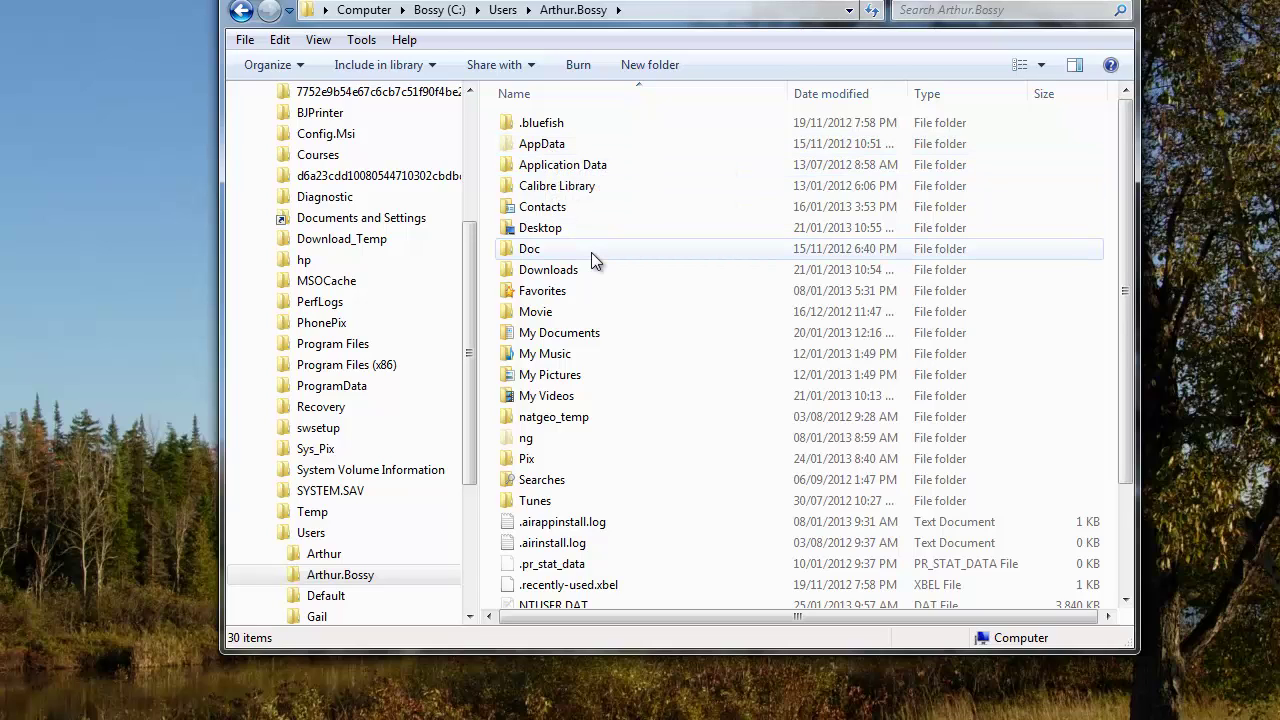
{"action": "double_click", "coordinate": [523, 338]}
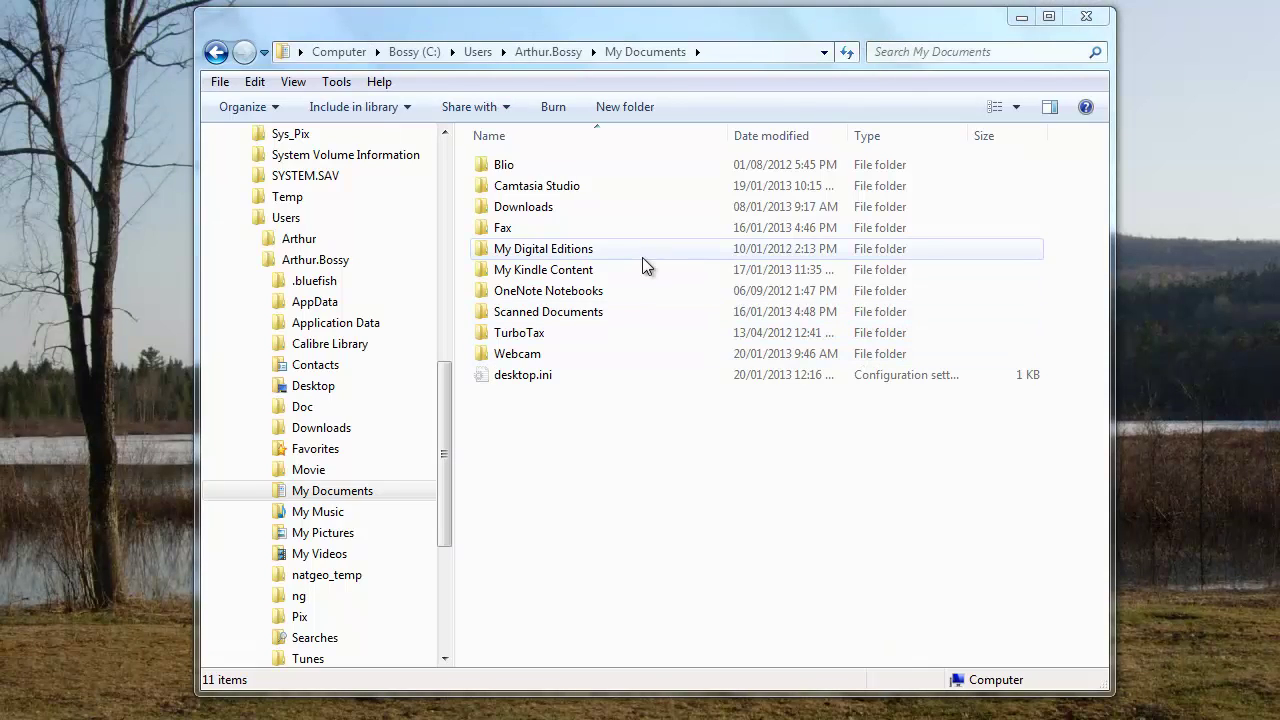
Create a folder named "wombats" in My Documents, look inside it, and return to My Documents.
{"action": "left_click", "coordinate": [617, 107]}
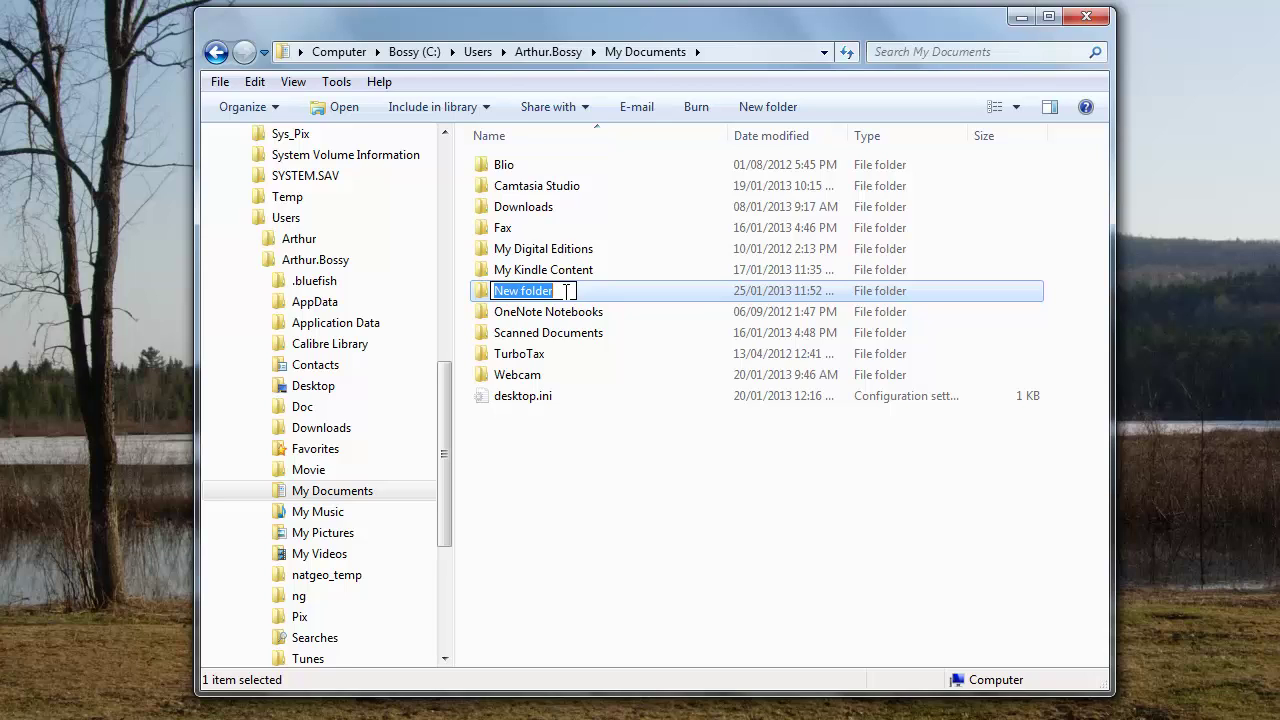
{"action": "type", "text": "wombats"}
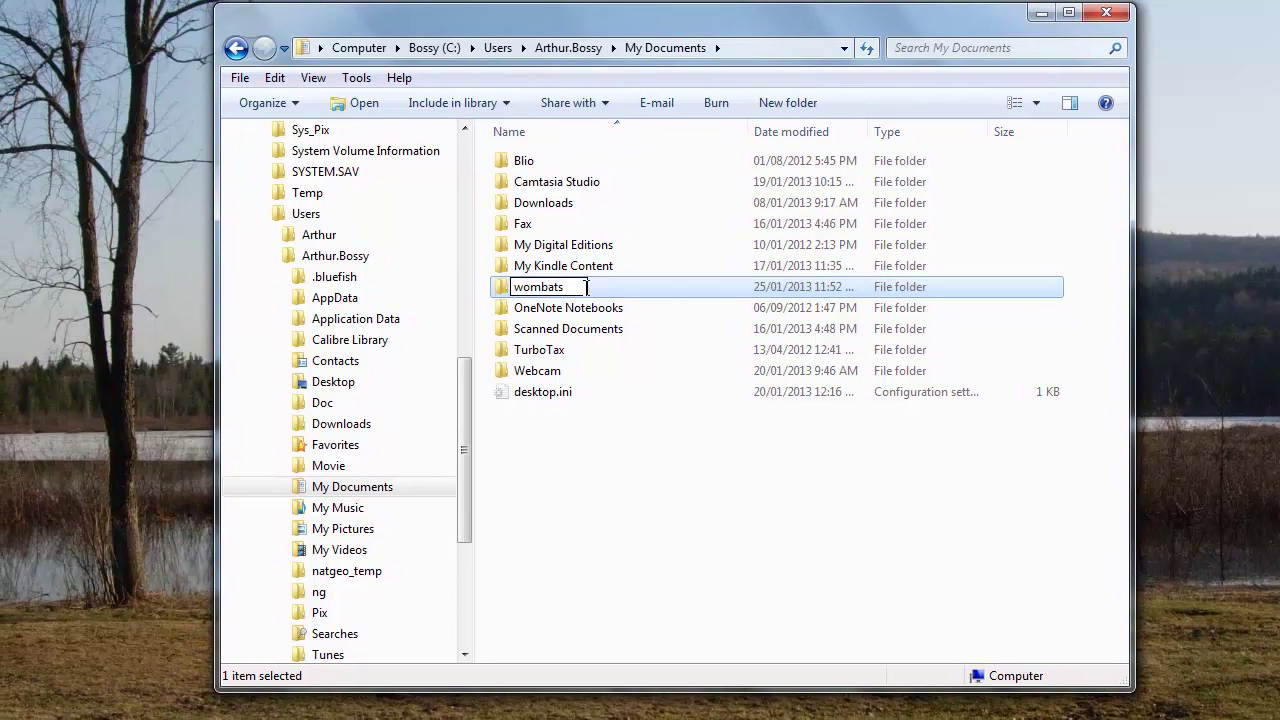
{"action": "key", "text": "Return"}
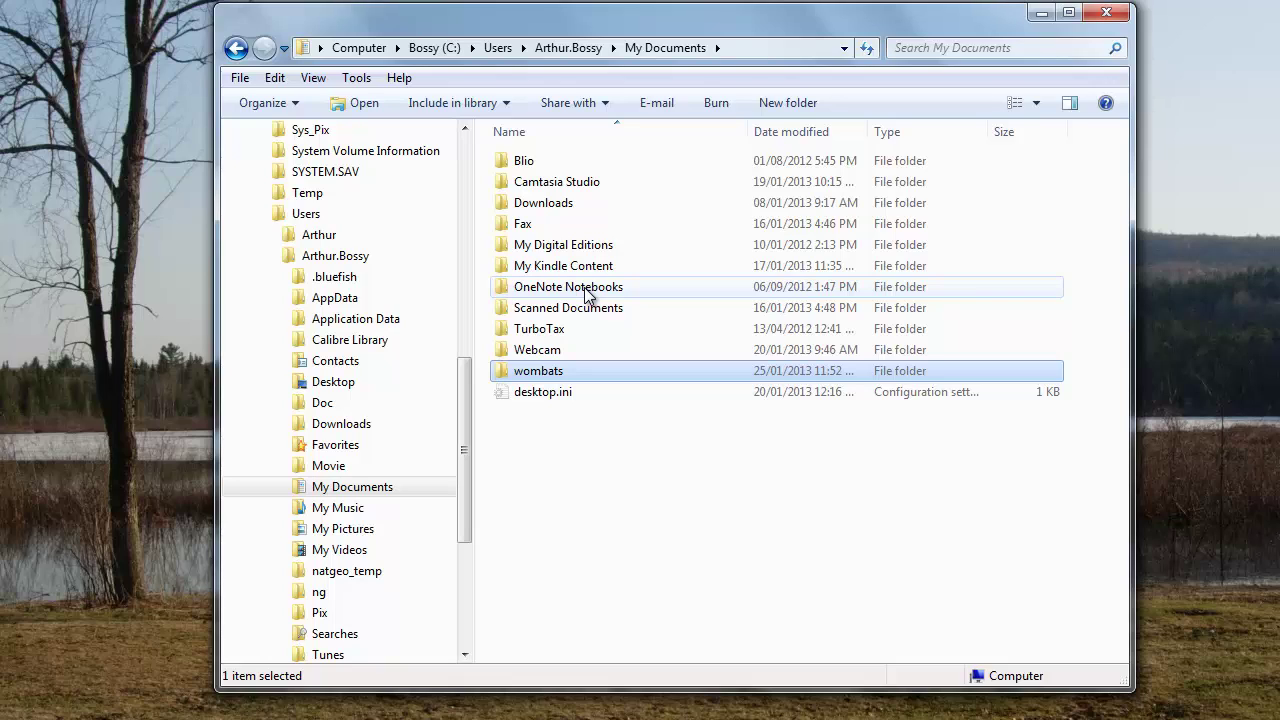
{"action": "double_click", "coordinate": [532, 374]}
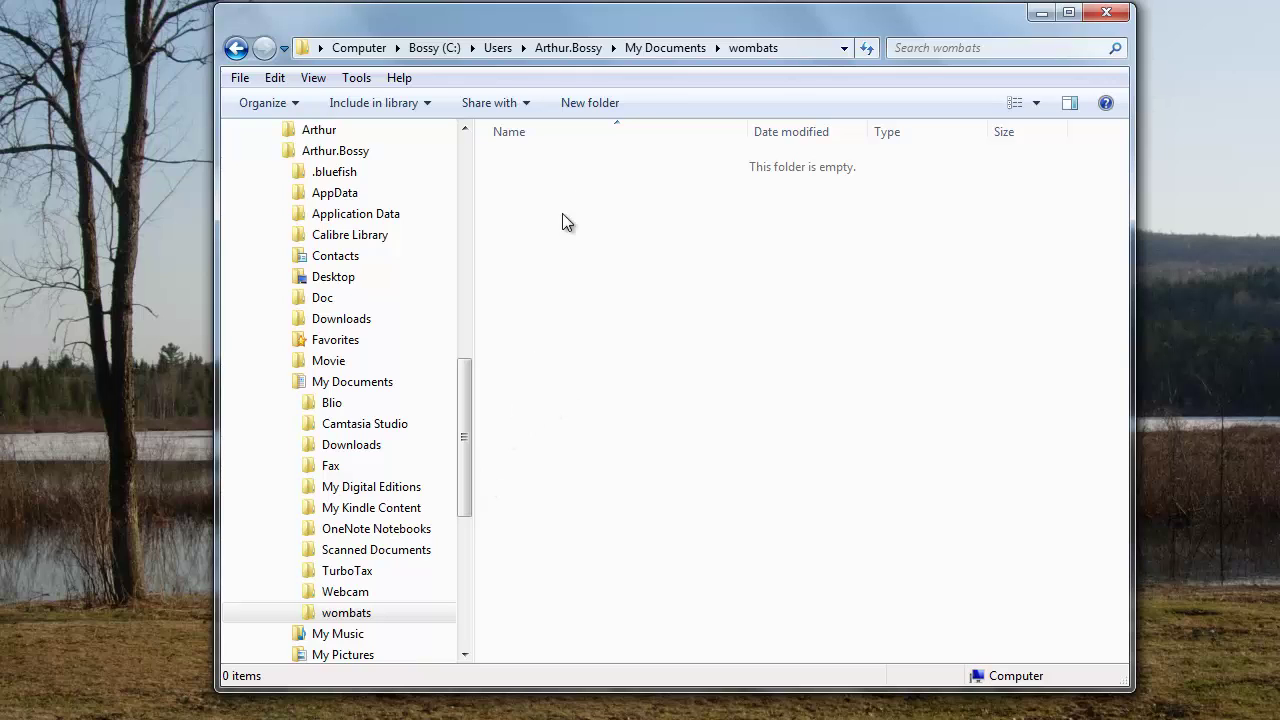
{"action": "left_click", "coordinate": [237, 50]}
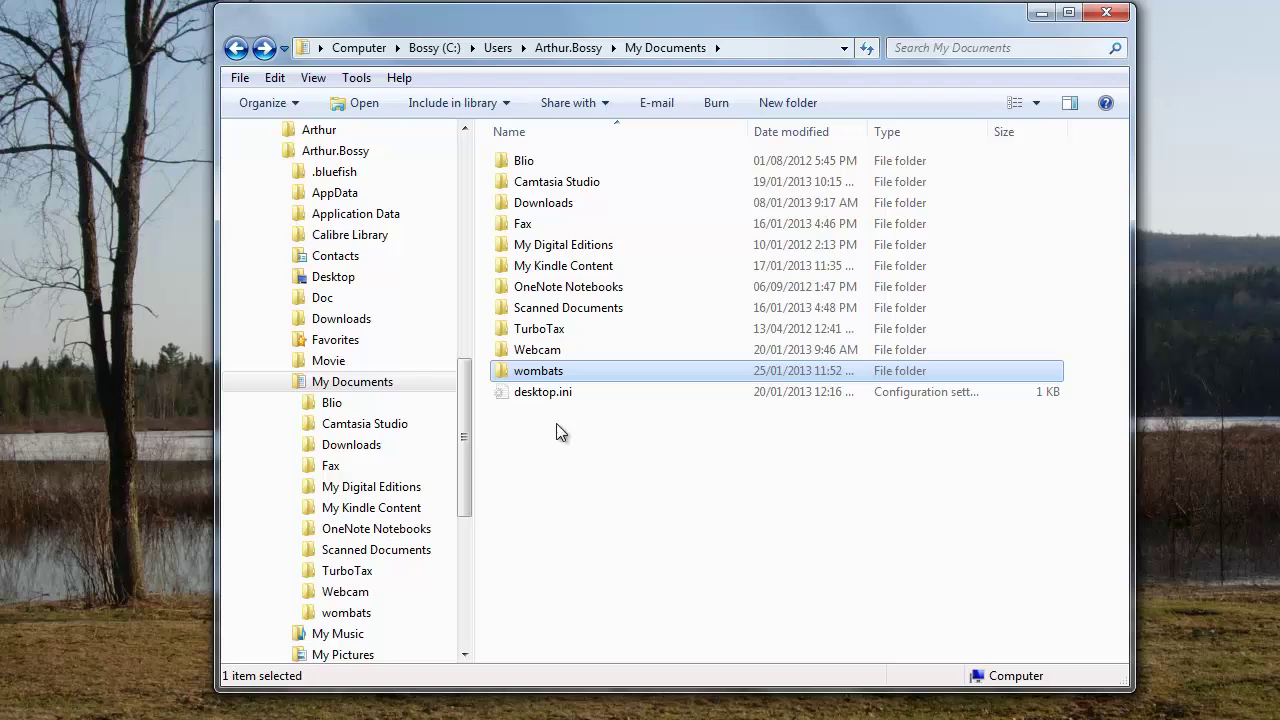
Create a folder named "Finance" in My Documents, look inside it, and return to My Documents.
{"action": "left_click", "coordinate": [787, 103]}
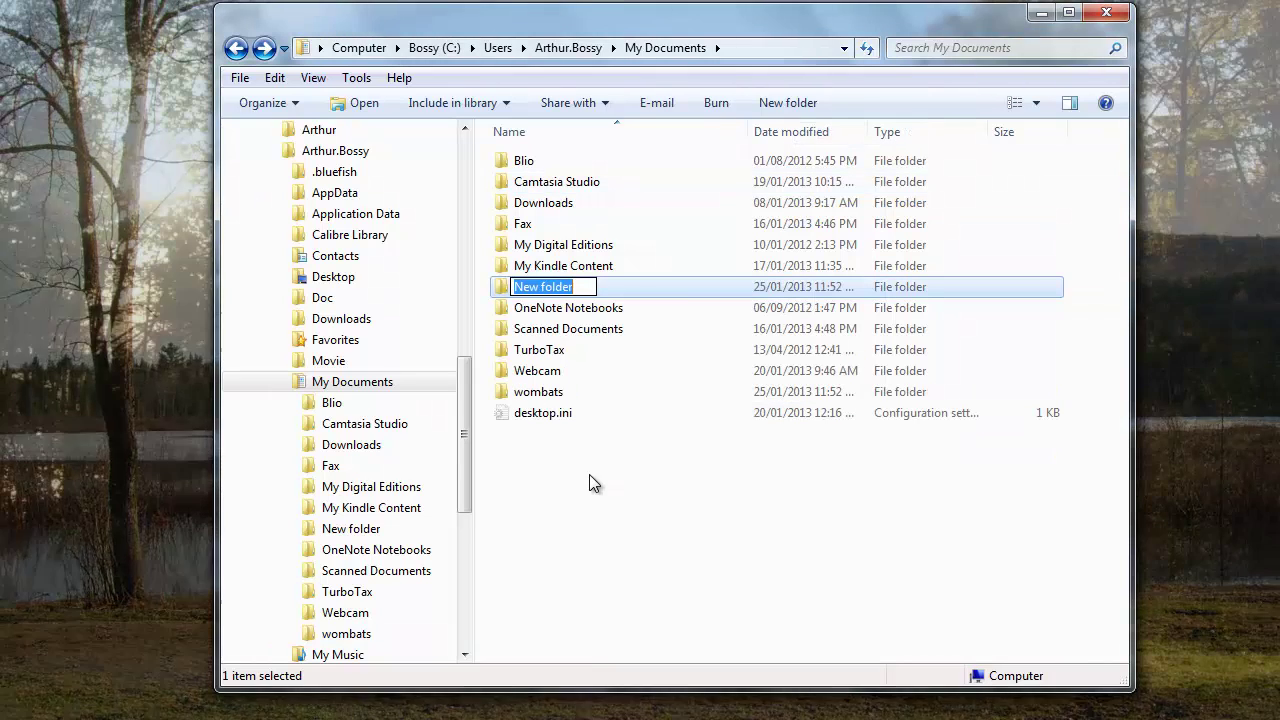
{"action": "type", "text": "Finance"}
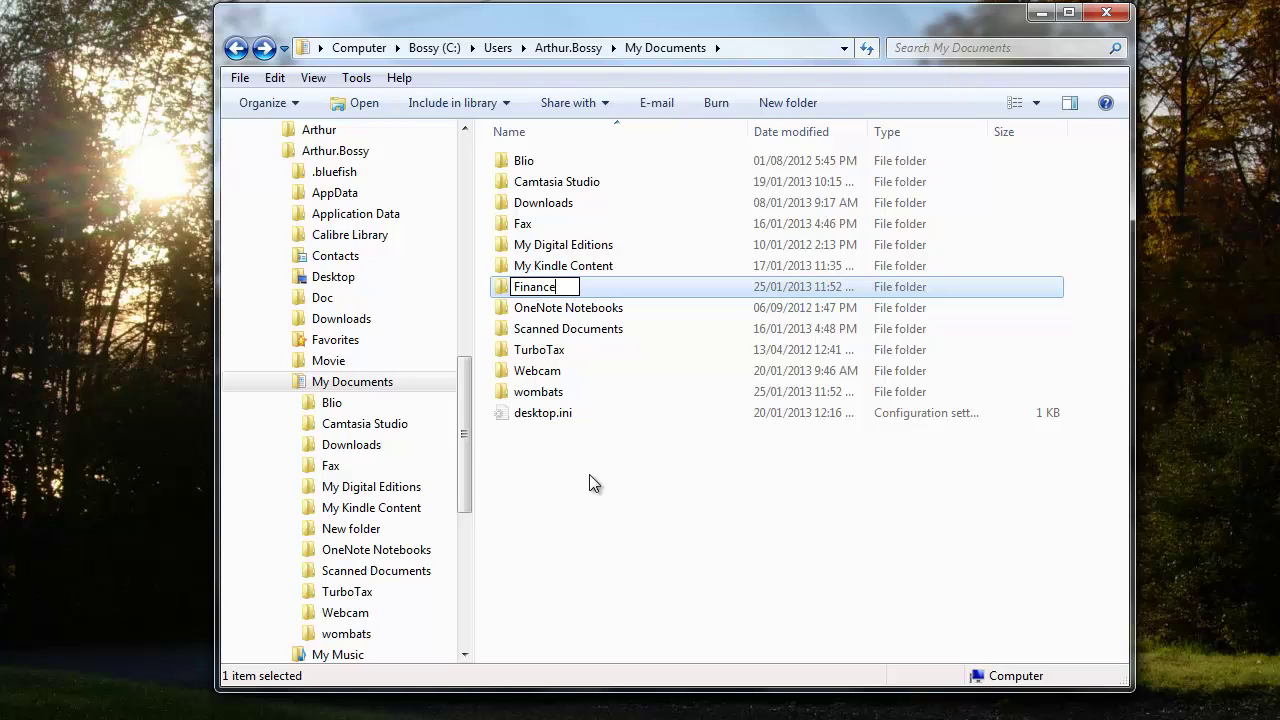
{"action": "key", "text": "Return"}
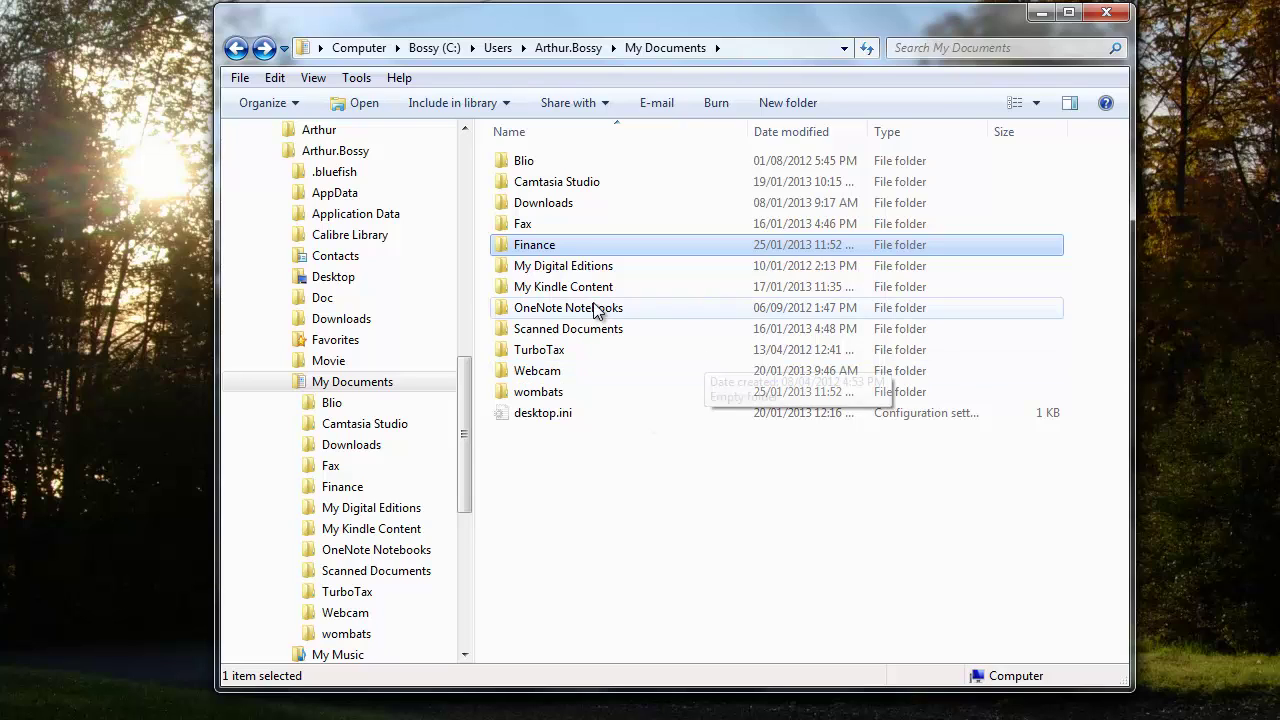
{"action": "double_click", "coordinate": [535, 249]}
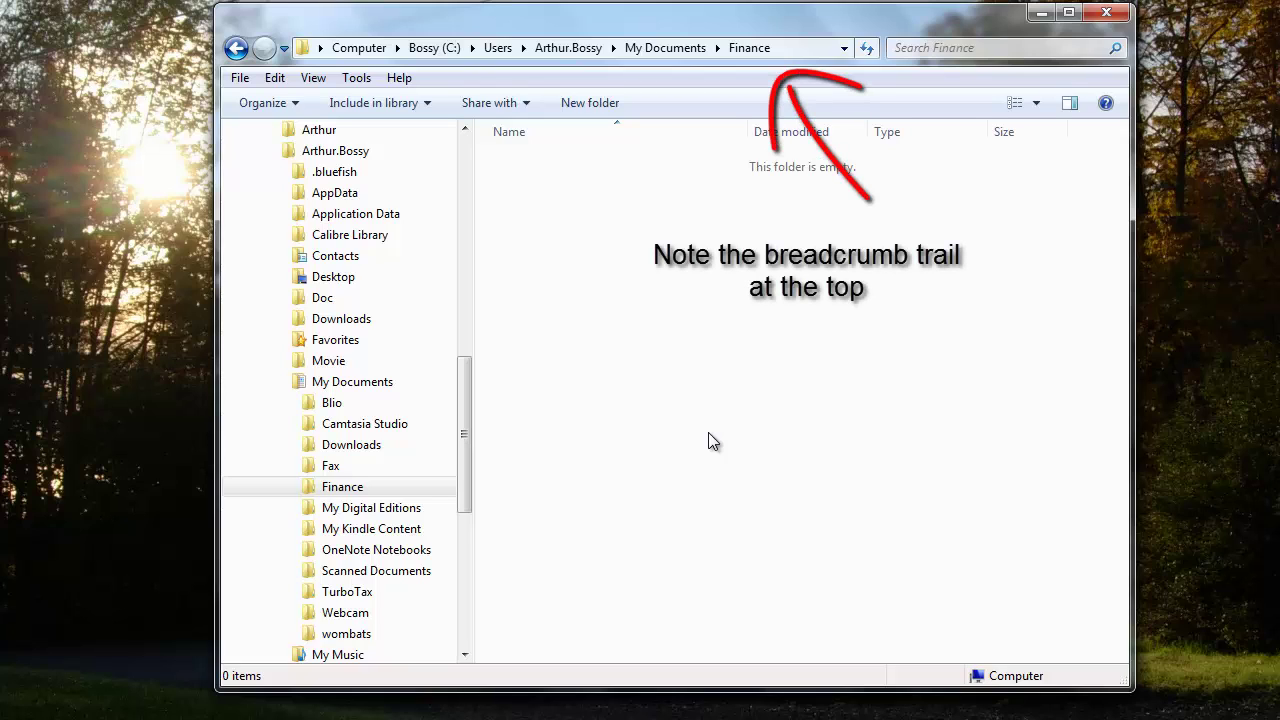
{"action": "left_click", "coordinate": [236, 48]}
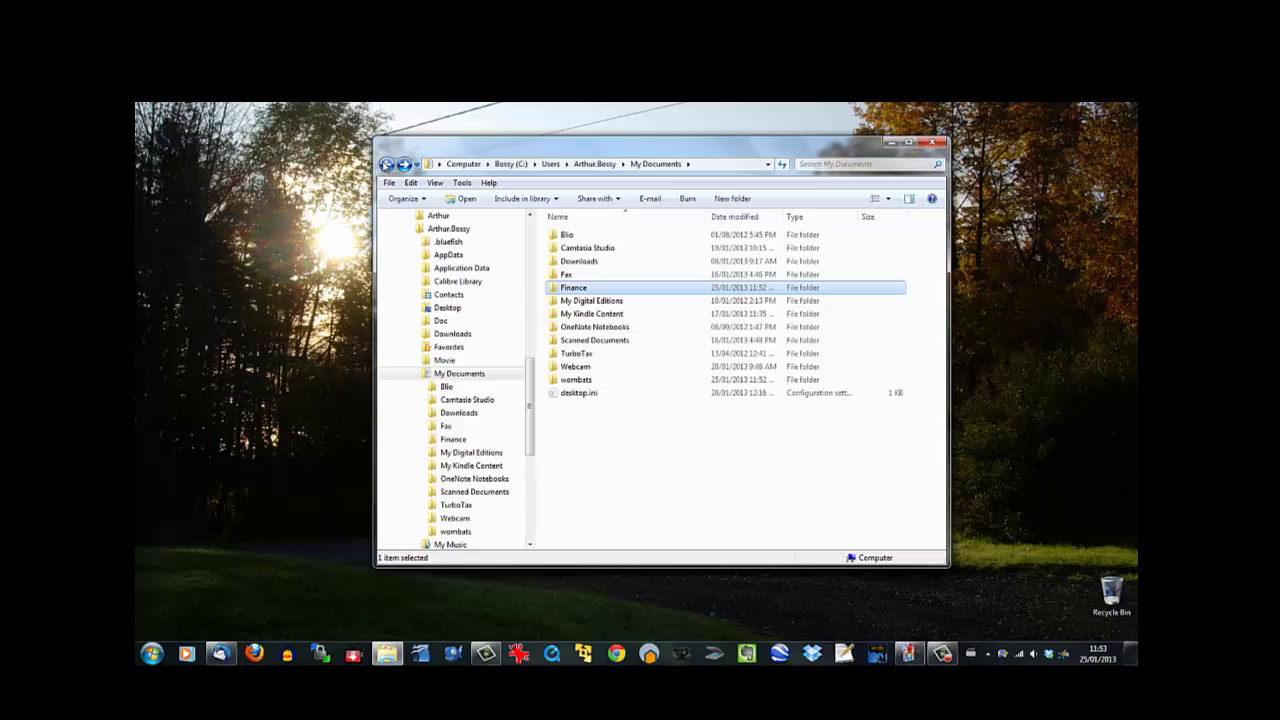
Go back to the beginning of the folder tree and show the C: drive's root contents.
{"action": "left_click_drag", "start_coordinate": [528, 414], "coordinate": [534, 270]}
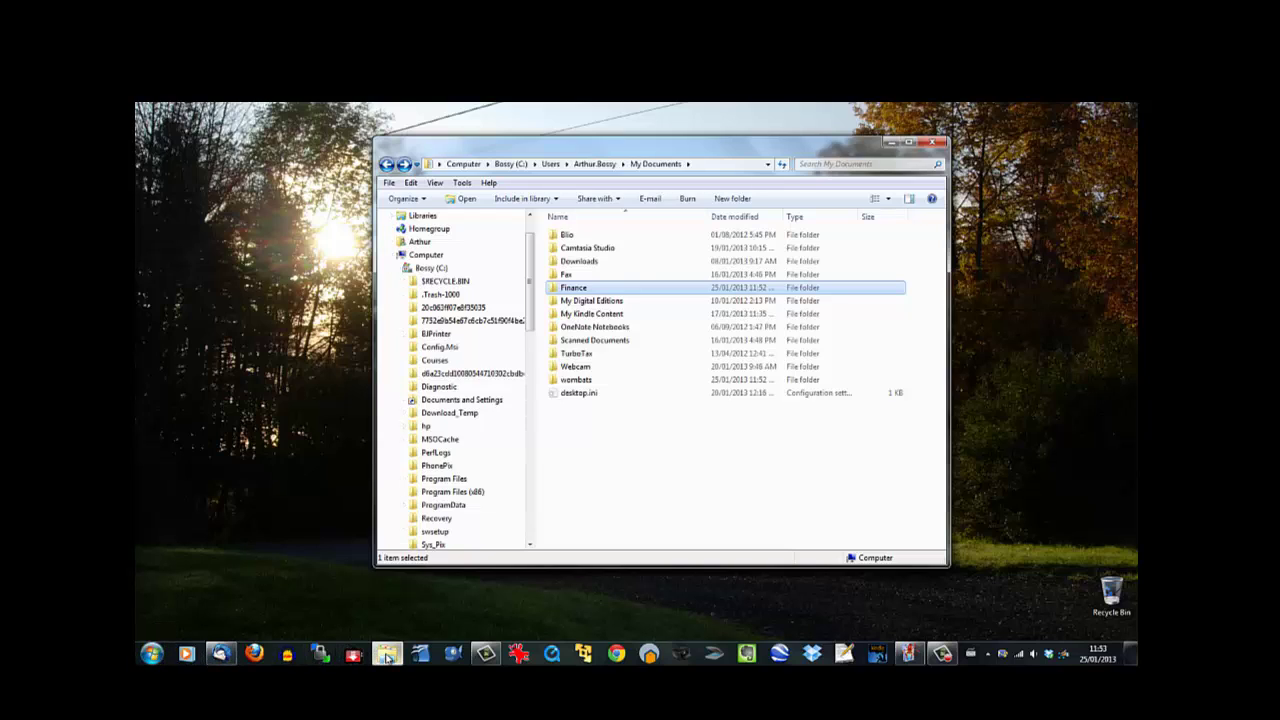
{"action": "mouse_move", "coordinate": [388, 657]}
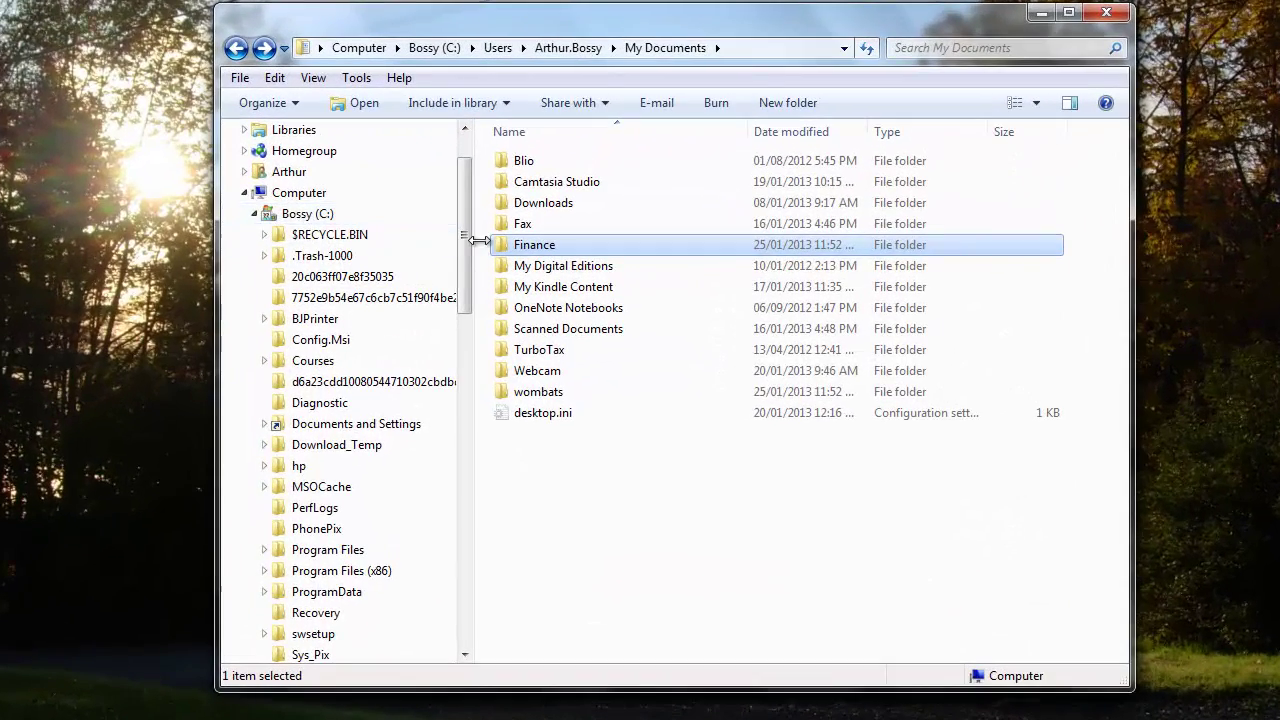
{"action": "scroll", "coordinate": [455, 196], "scroll_direction": "up", "scroll_amount": 2}
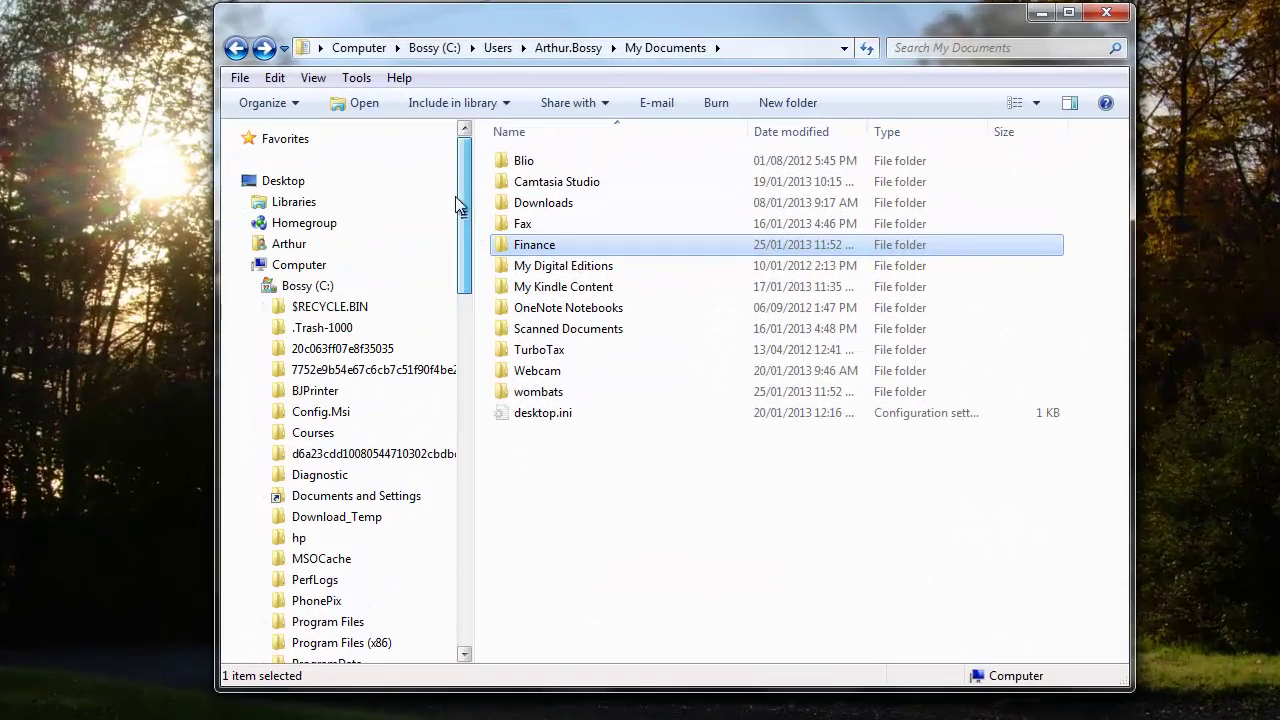
{"action": "left_click", "coordinate": [242, 201]}
{"action": "left_click", "coordinate": [241, 201]}
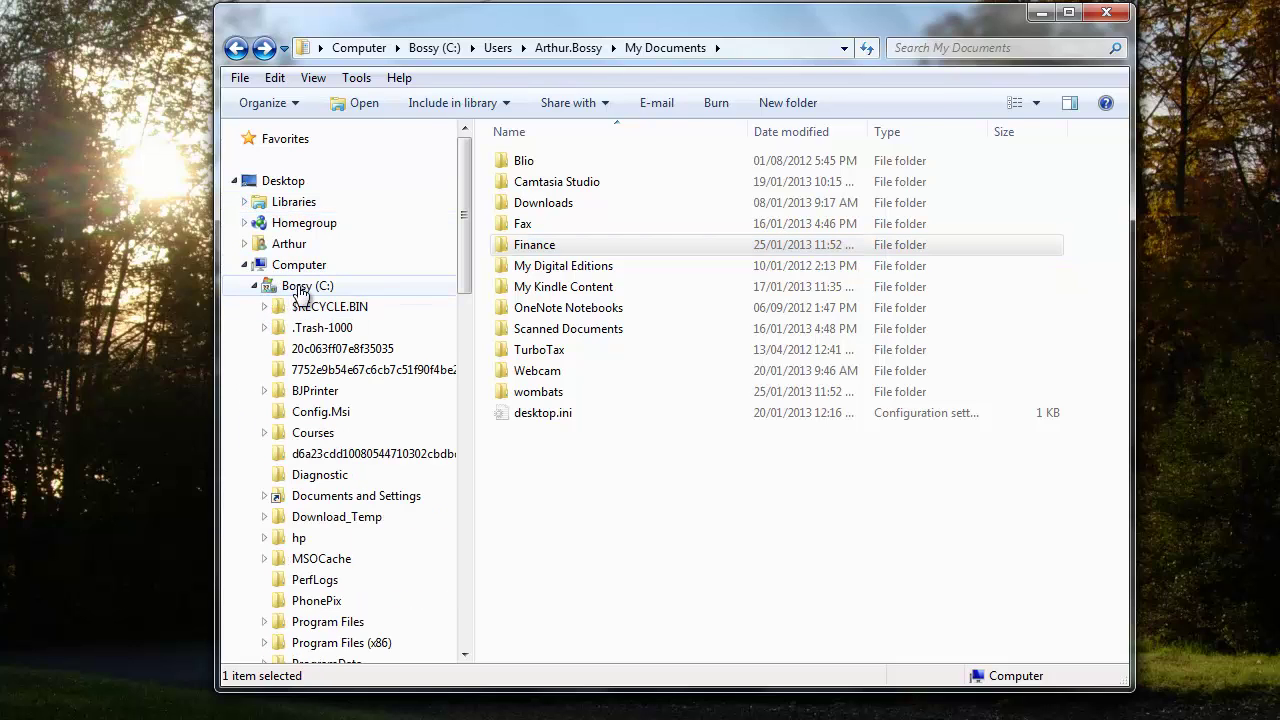
{"action": "left_click", "coordinate": [265, 290]}
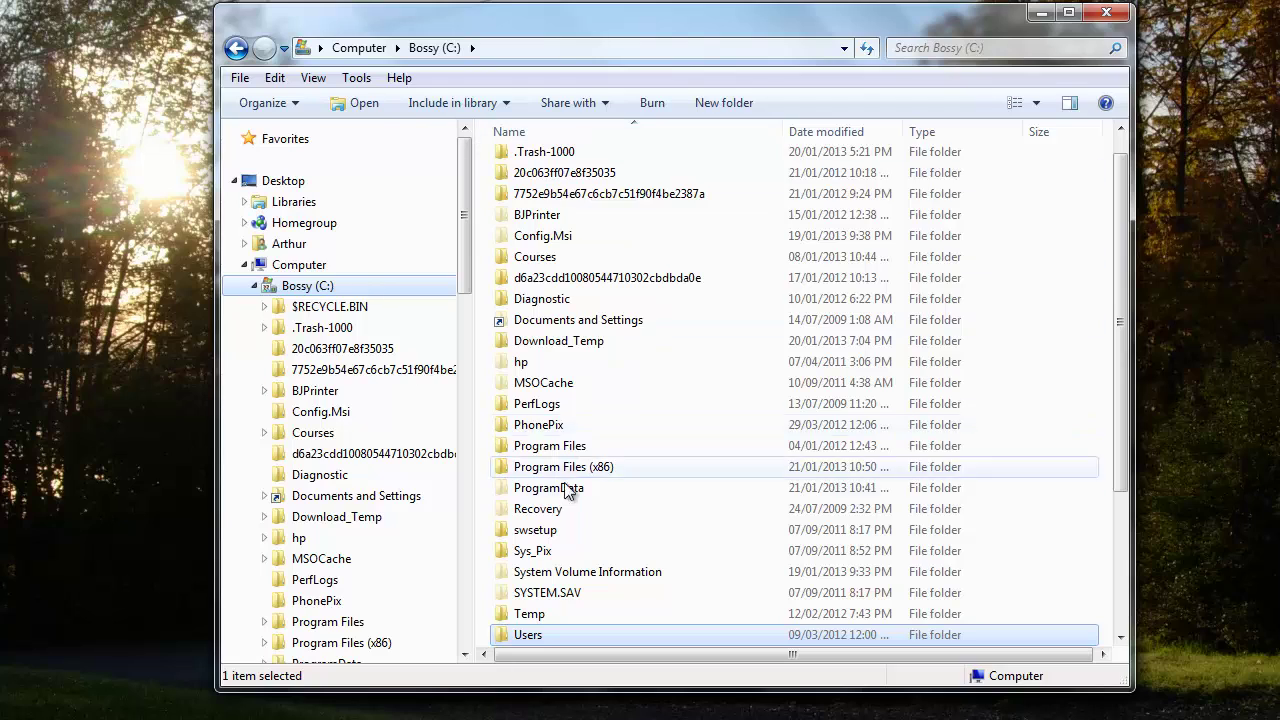
Navigate from the C: drive root through Users and the profile folder back to My Documents to view the new folders.
{"action": "double_click", "coordinate": [519, 638]}
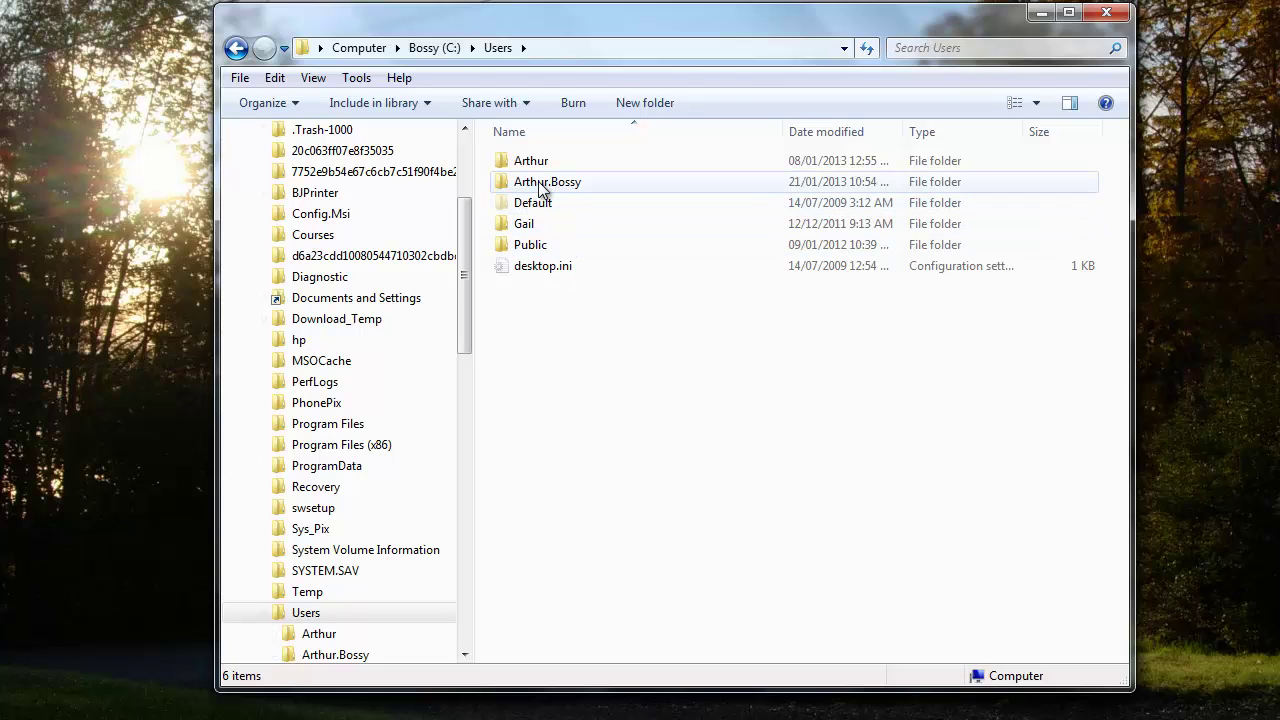
{"action": "mouse_move", "coordinate": [541, 189]}
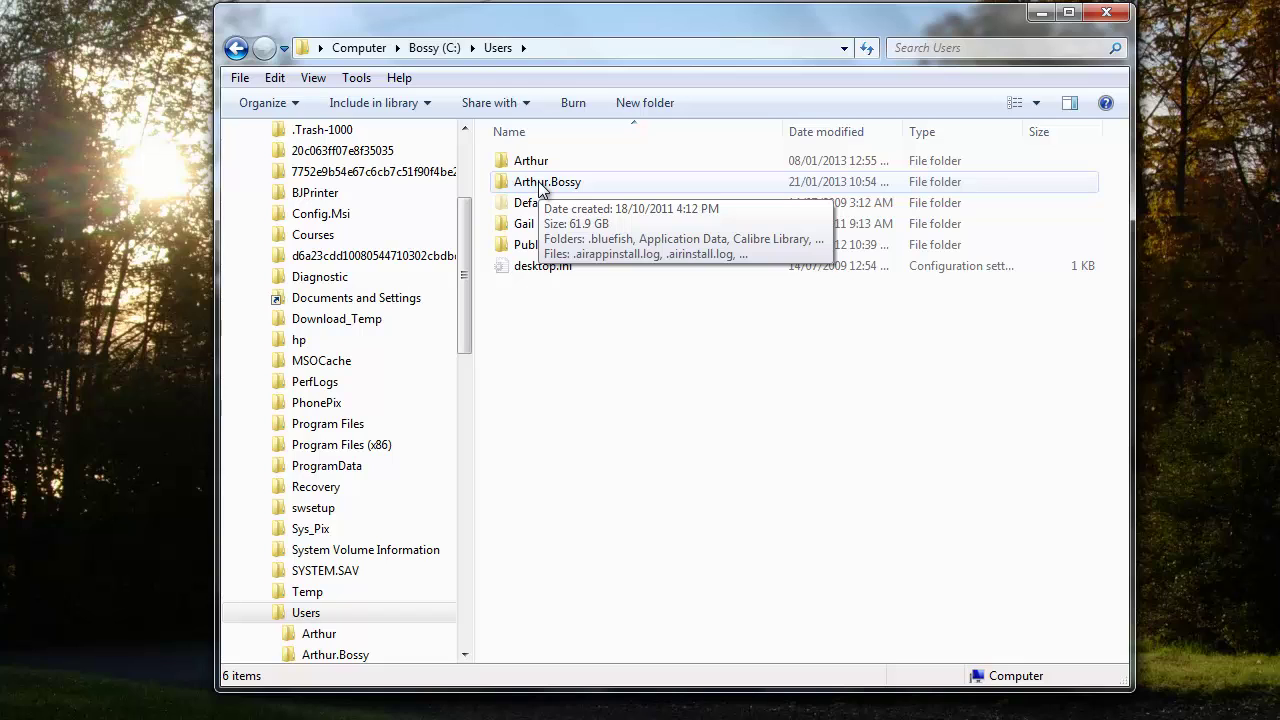
{"action": "double_click", "coordinate": [541, 189]}
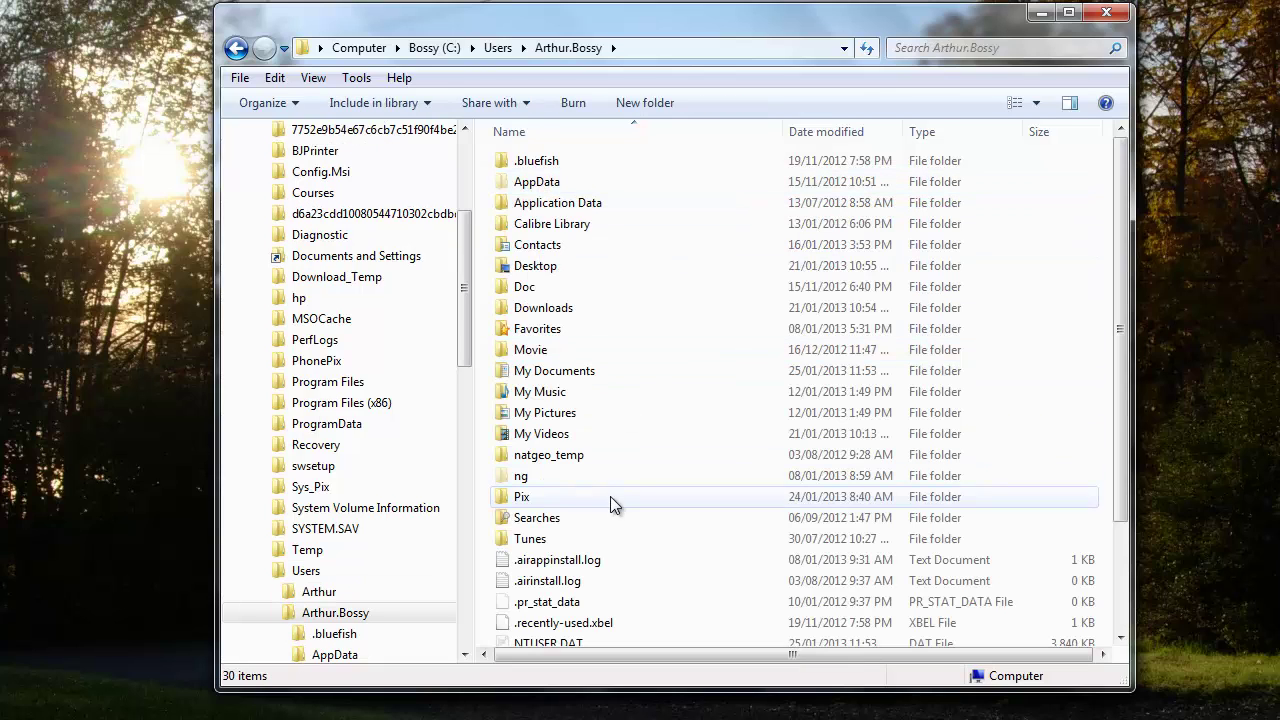
{"action": "double_click", "coordinate": [546, 374]}
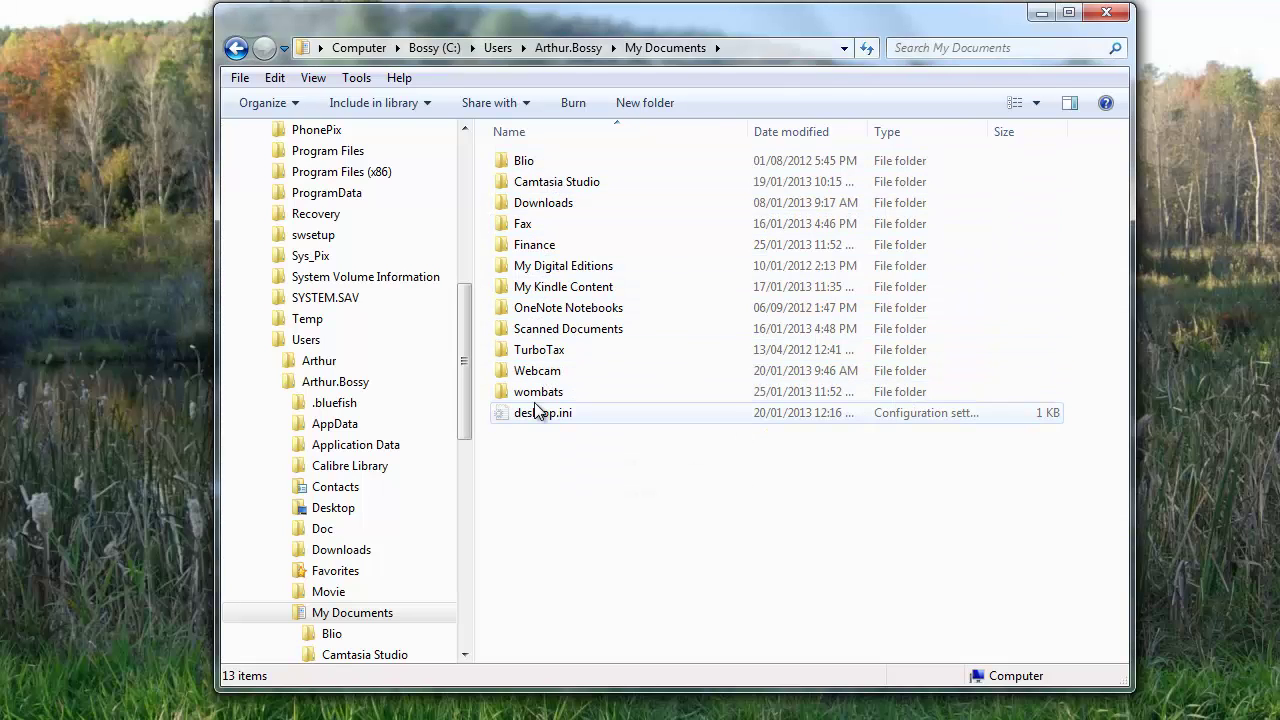
{"action": "mouse_move", "coordinate": [528, 416]}
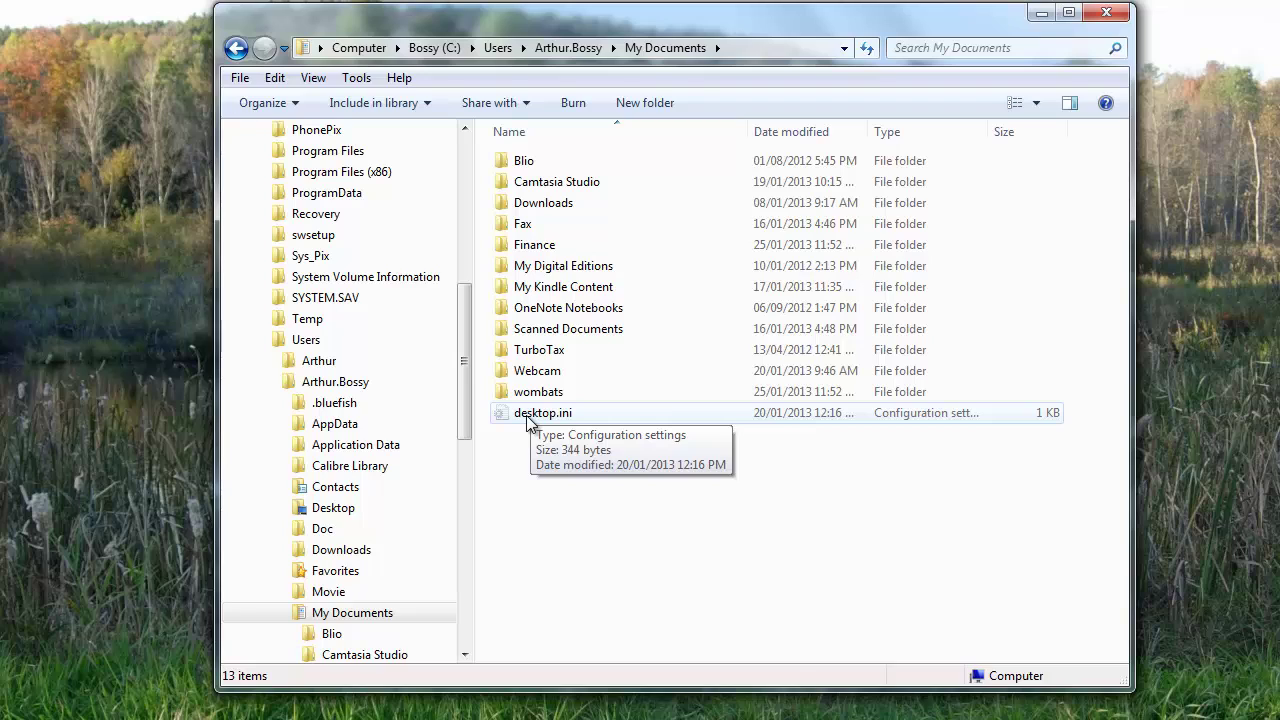